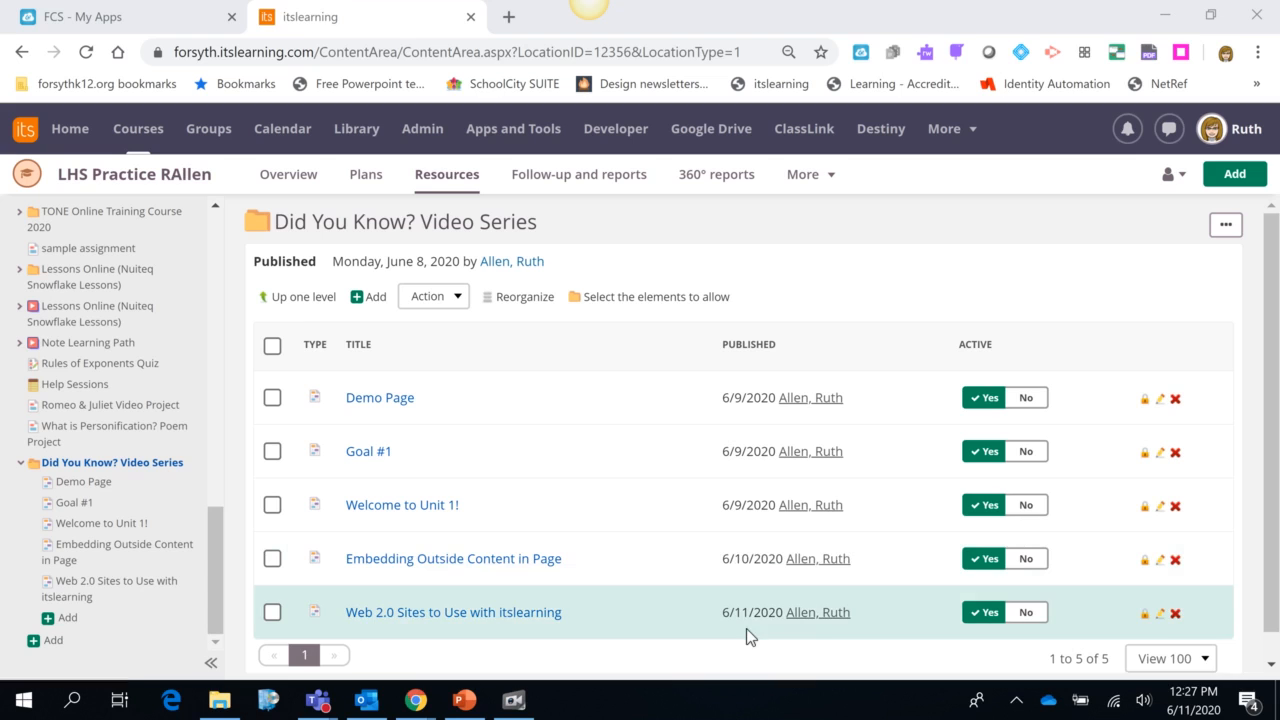
Step: Open the Web 2.0 Sites to Use with itslearning page, then switch to the co-teacher's incognito browser window
left_click(465, 614)
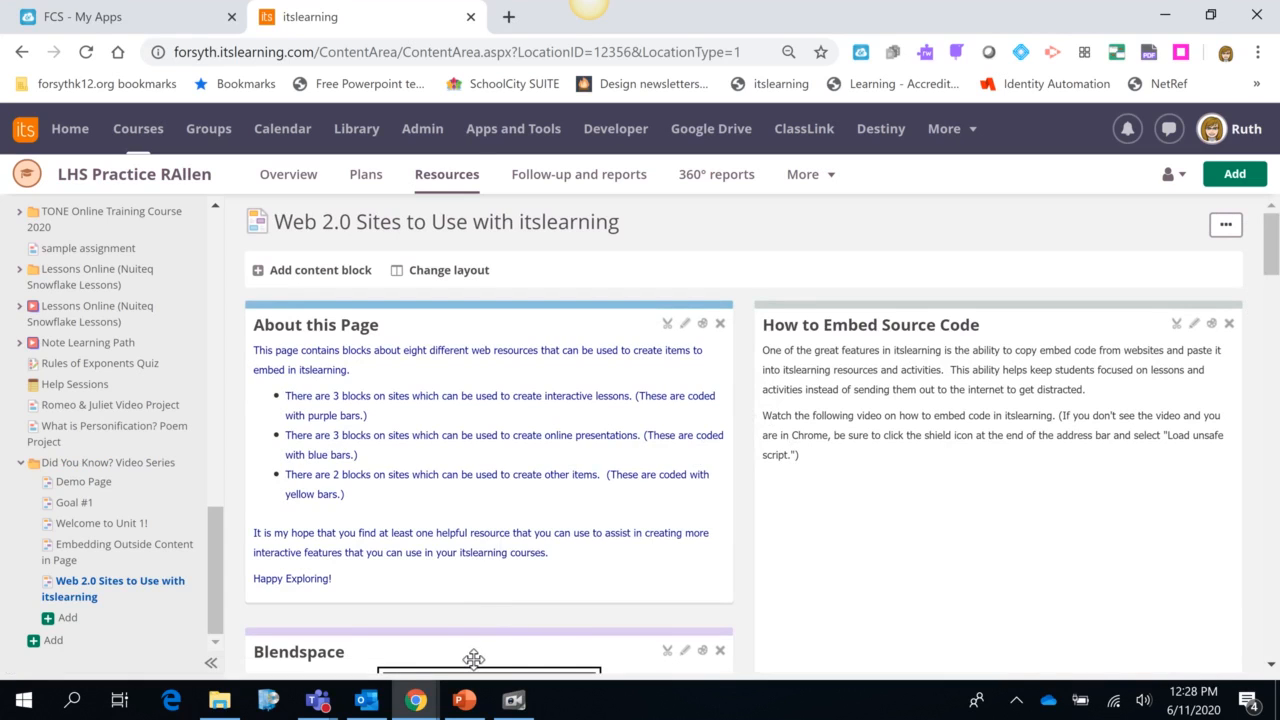
left_click(418, 701)
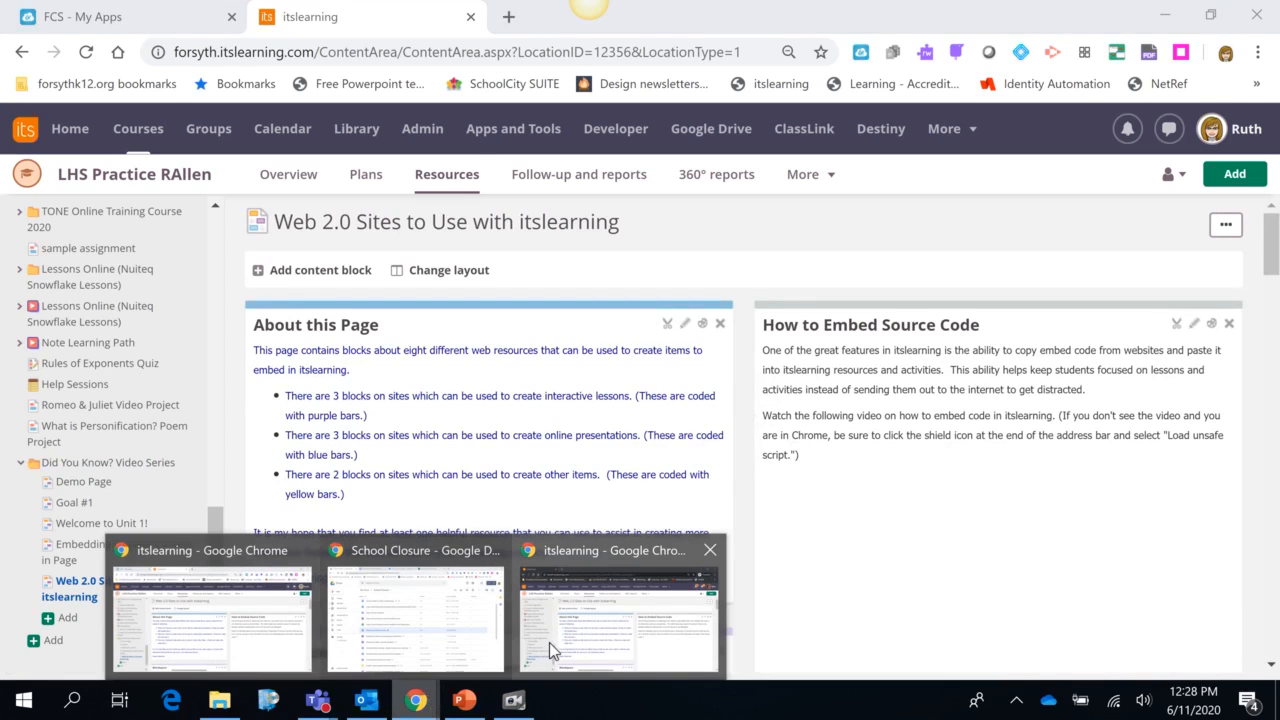
left_click(549, 642)
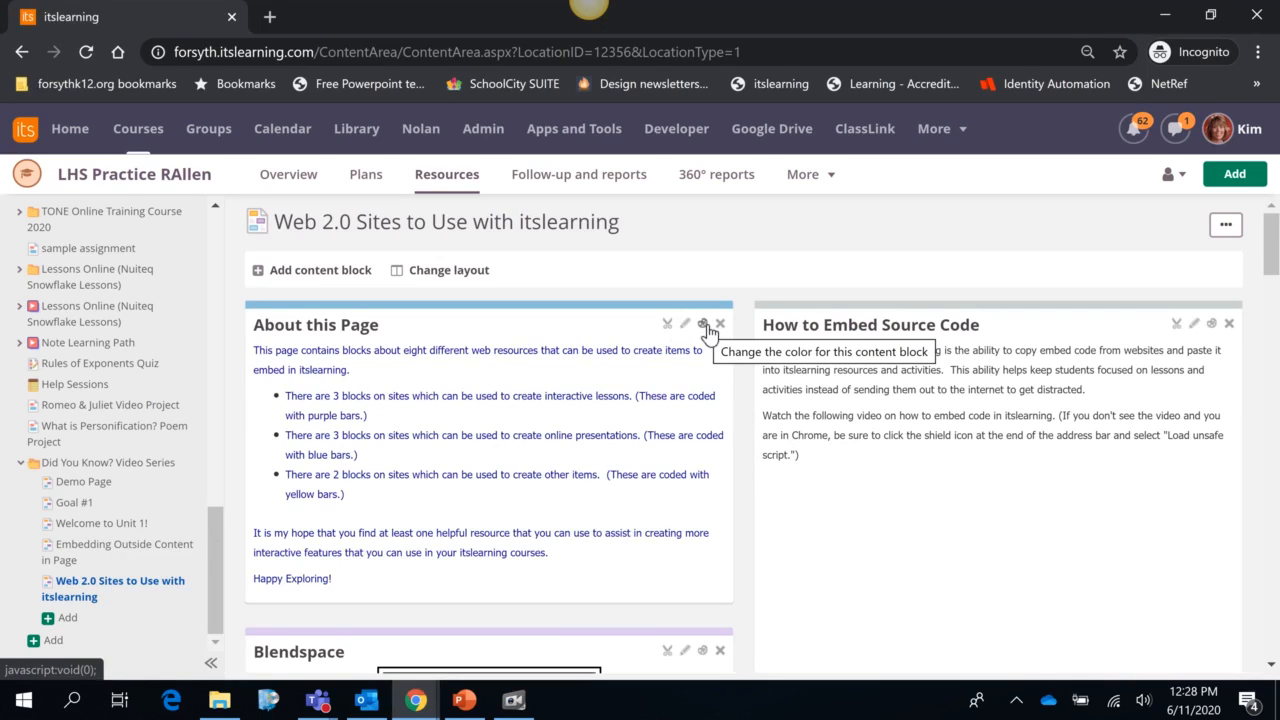
Step: Delete the embedded video frame from the educreations.com content block on the Web 2.0 Sites page and save the block
scroll(848, 505, "down", 3)
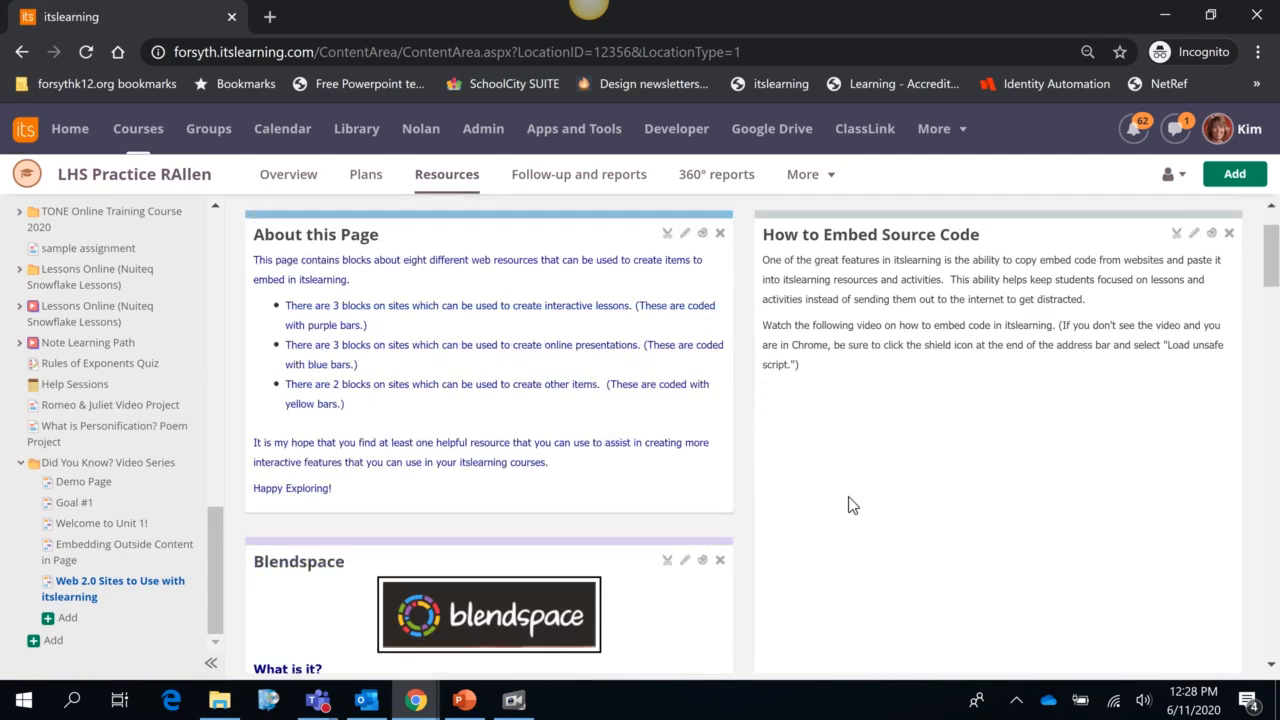
scroll(848, 505, "down", 8)
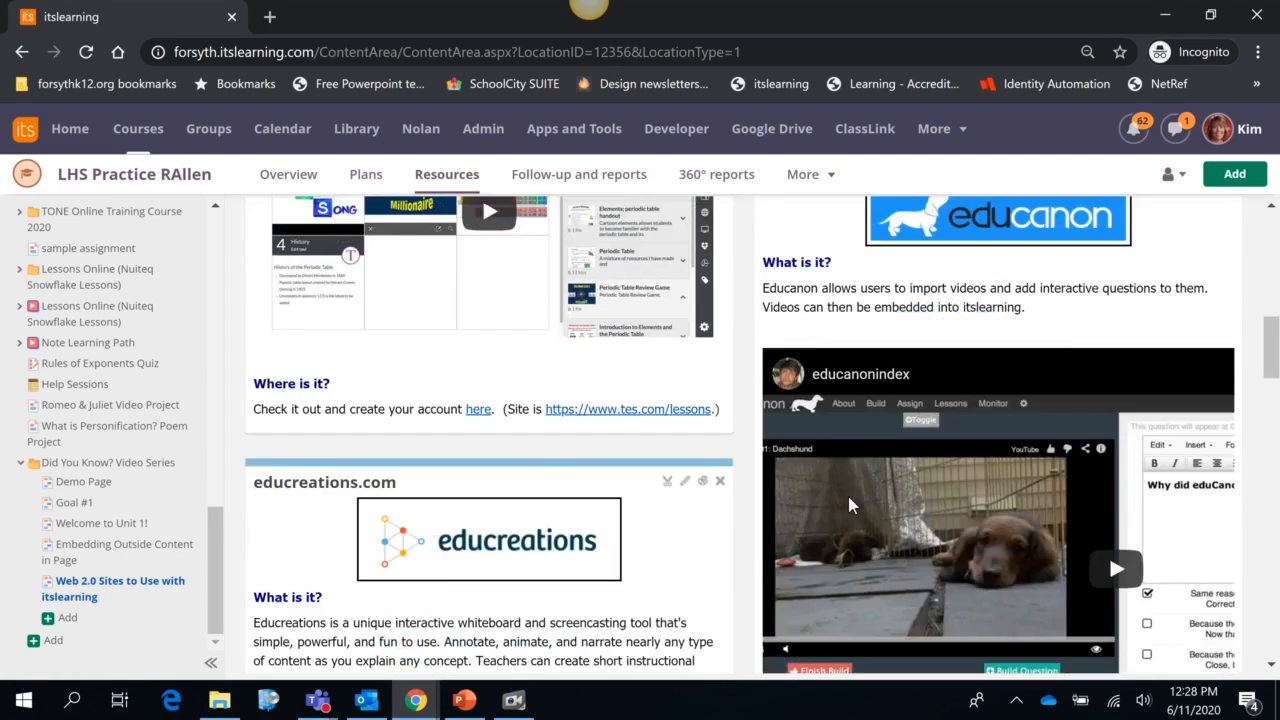
scroll(847, 492, "down", 3)
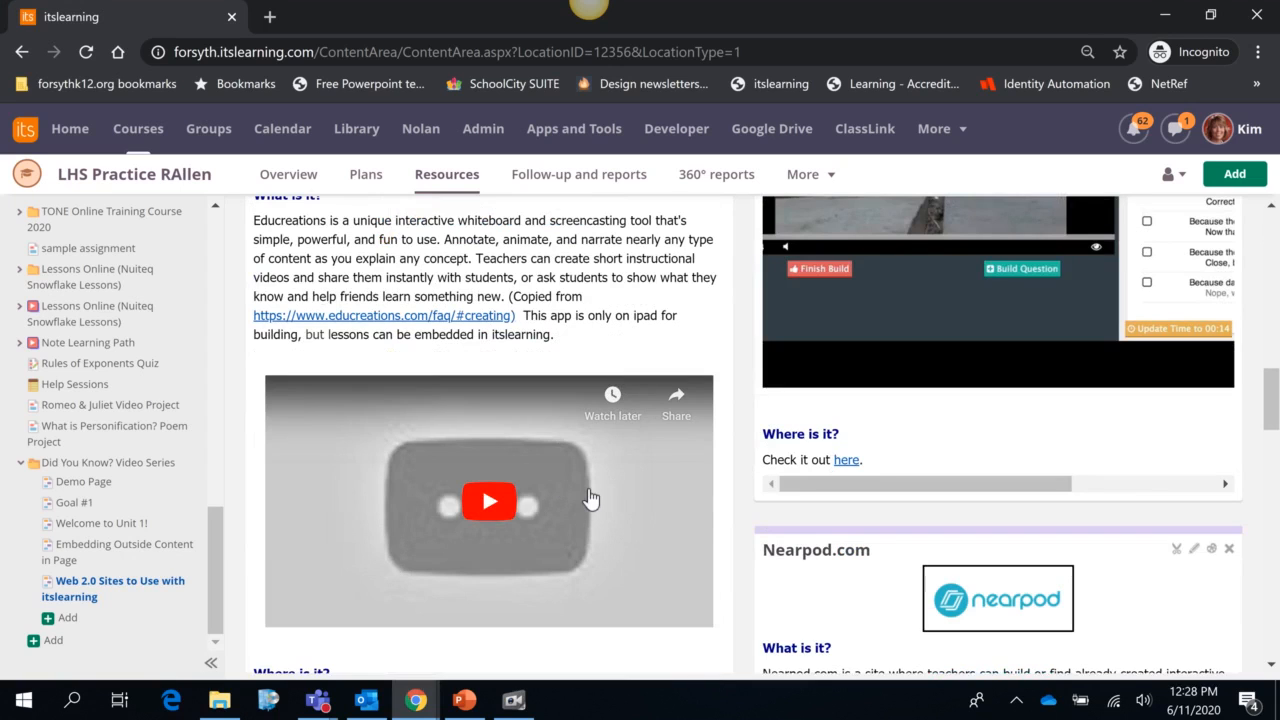
scroll(590, 498, "up", 4)
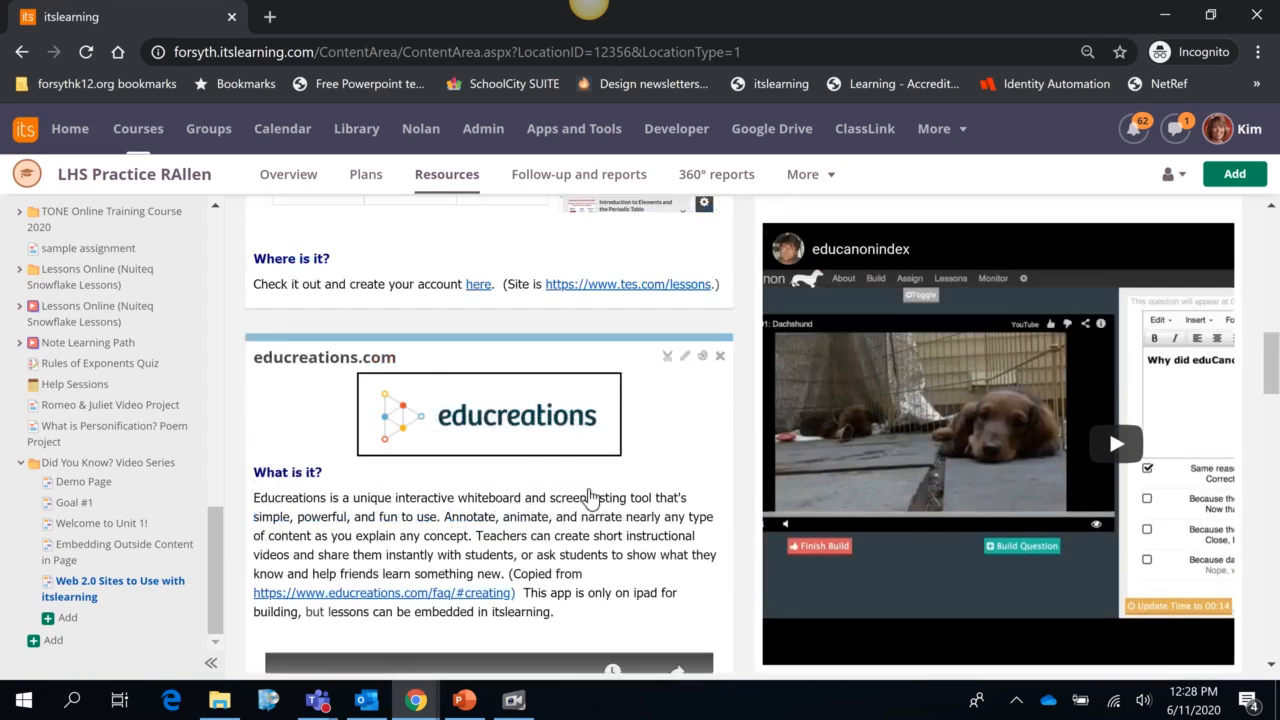
left_click(687, 380)
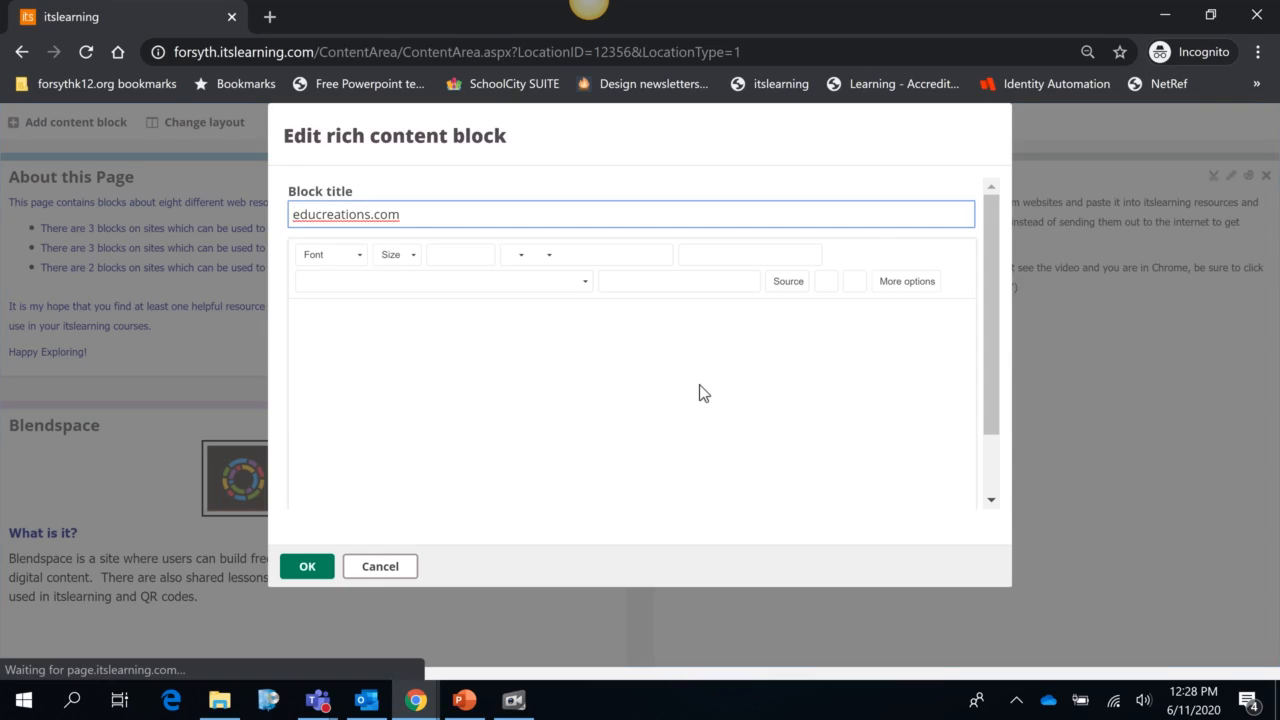
scroll(703, 393, "down", 3)
left_click(702, 395)
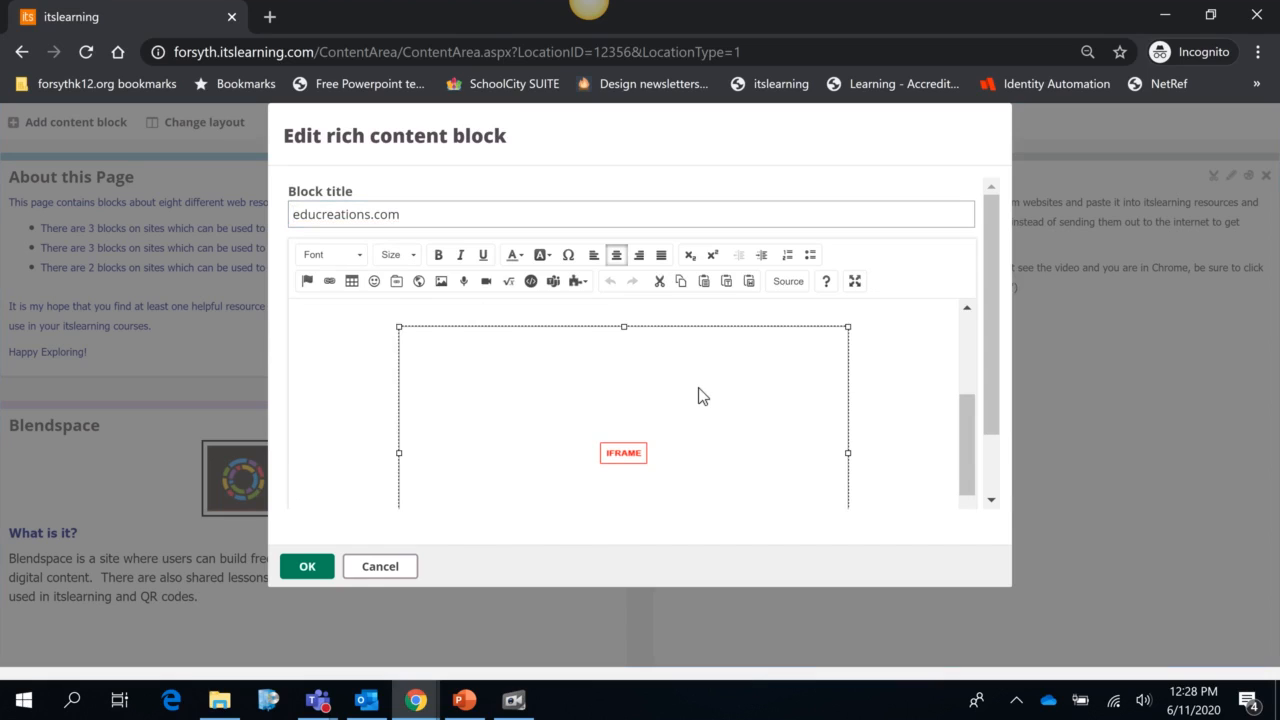
key("Delete")
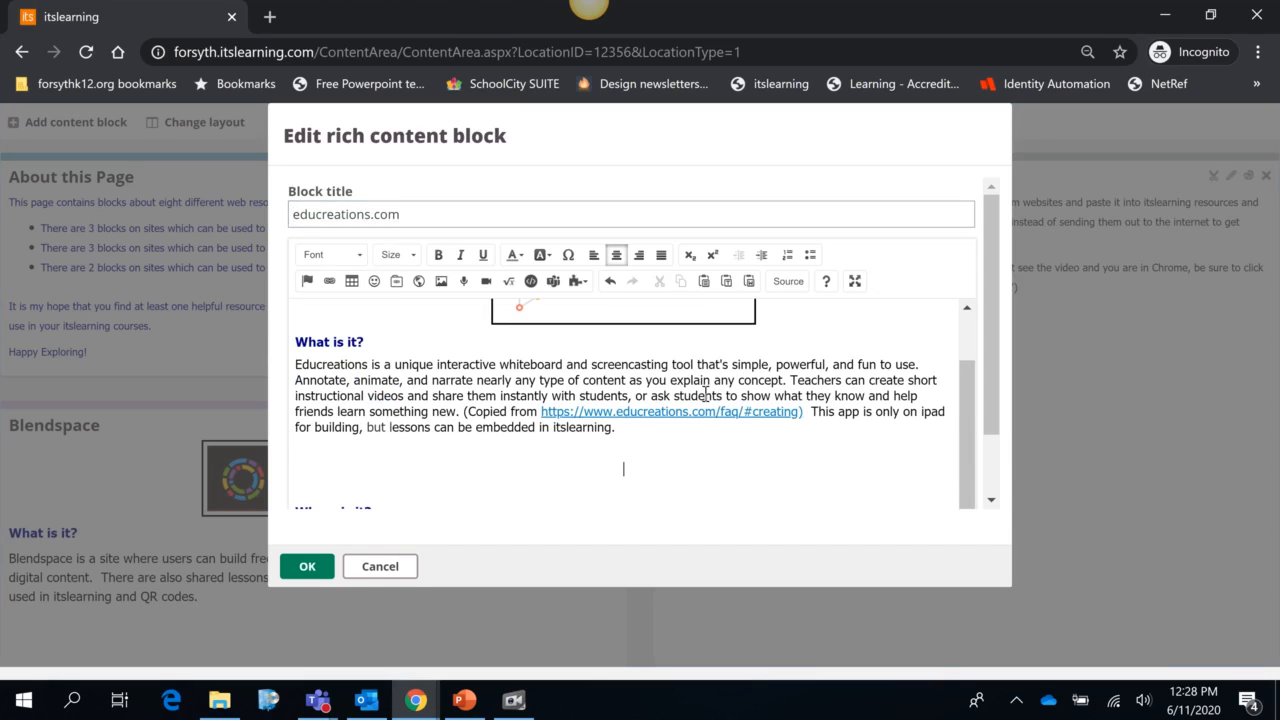
left_click(311, 567)
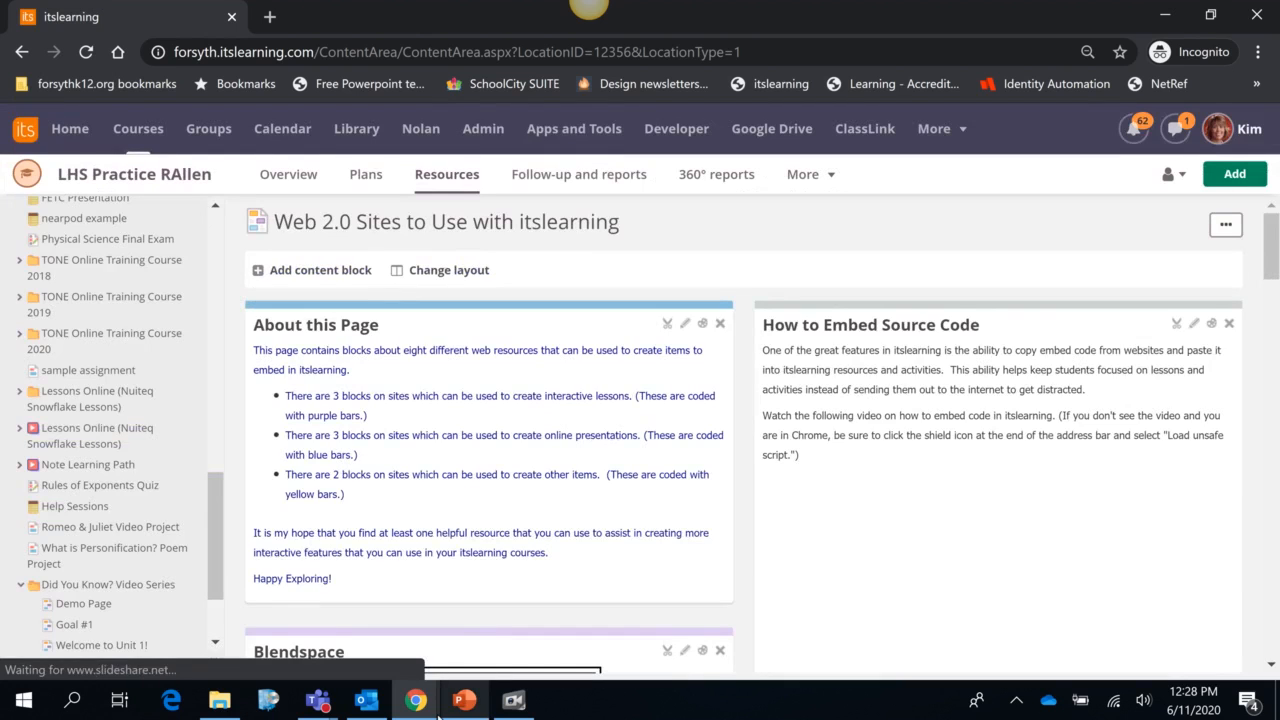
Step: Switch back to the page author's browser window, reload the Web 2.0 Sites page and check its educreations.com block for the co-teacher's edit
mouse_move(416, 702)
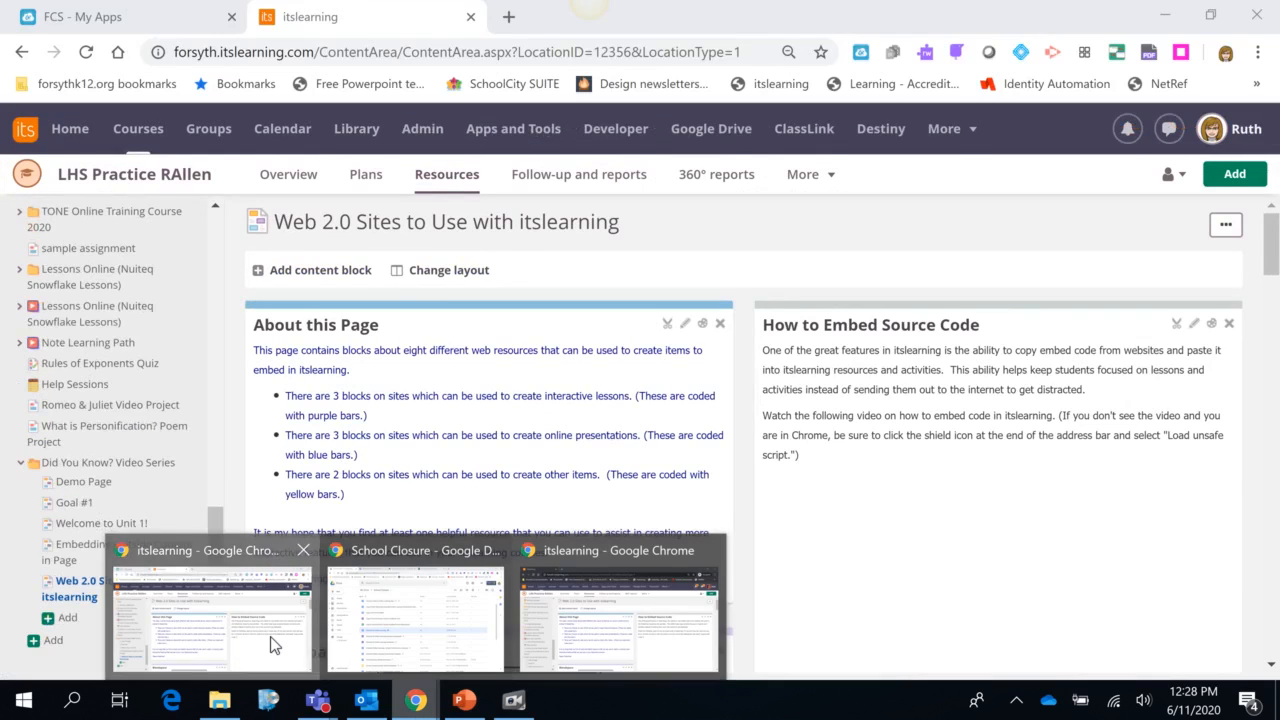
left_click(275, 643)
scroll(657, 434, "down", 2)
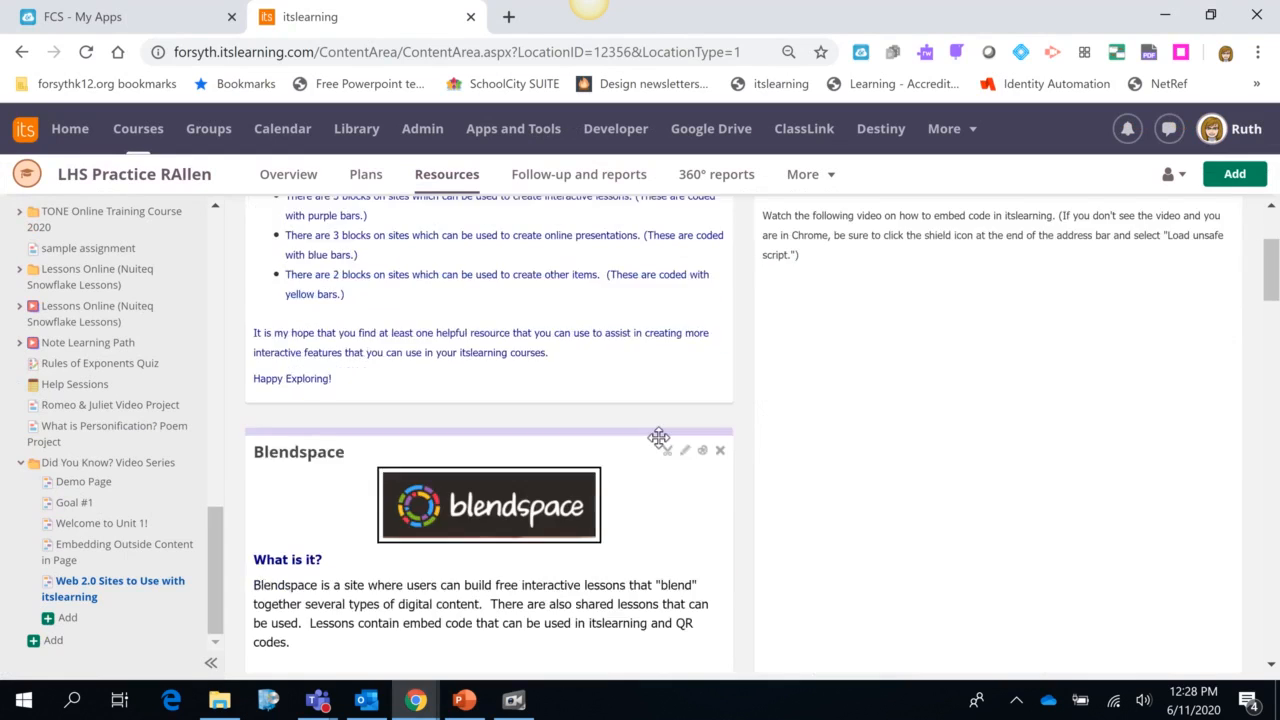
scroll(657, 437, "up", 2)
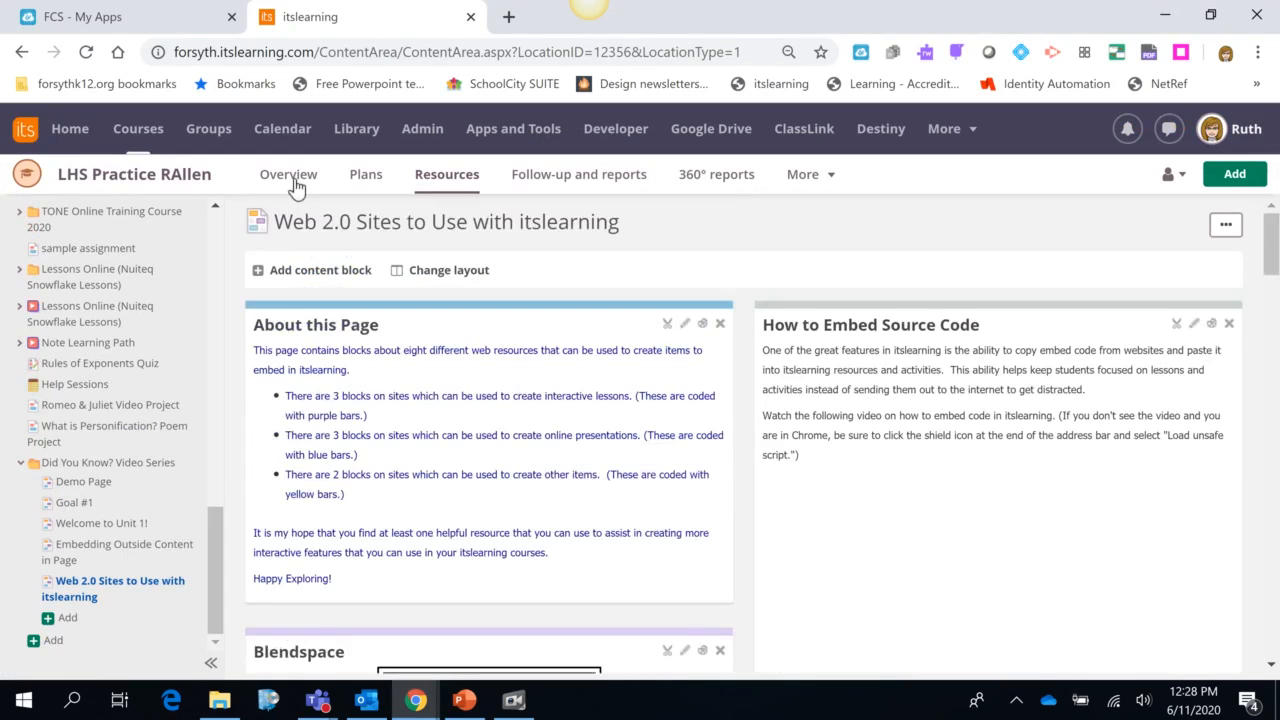
left_click(118, 590)
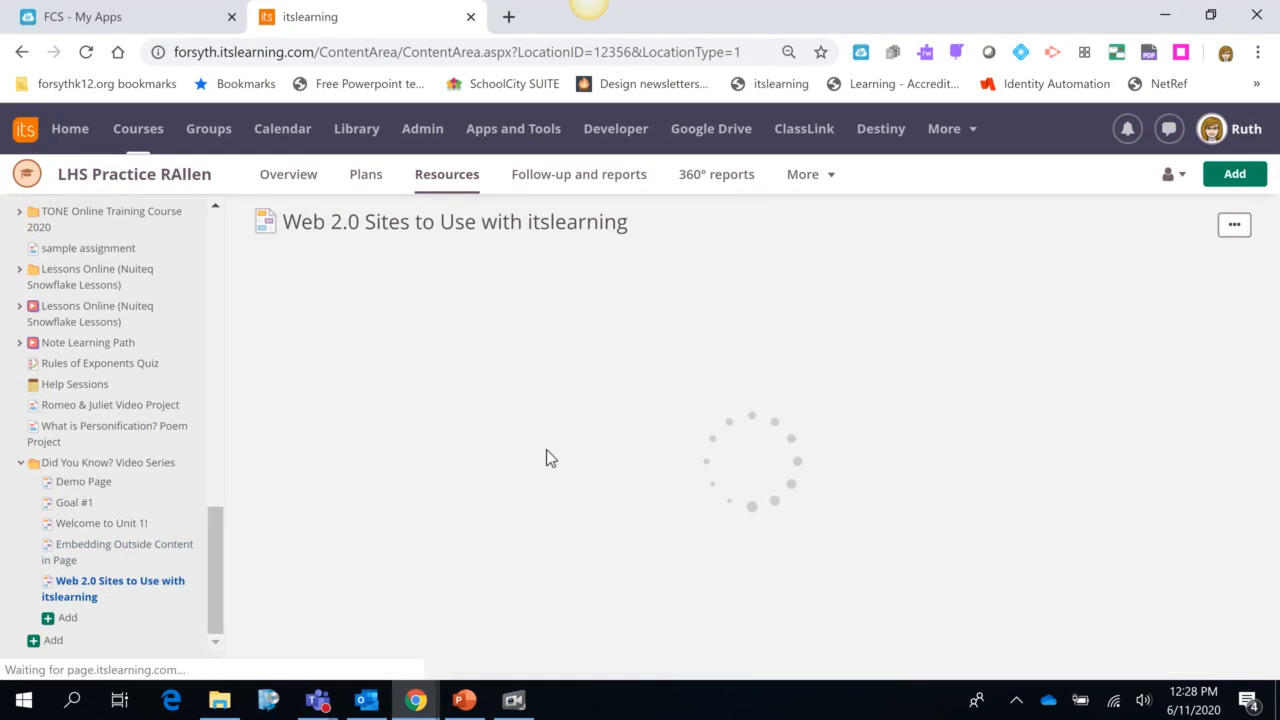
scroll(546, 458, "down", 4)
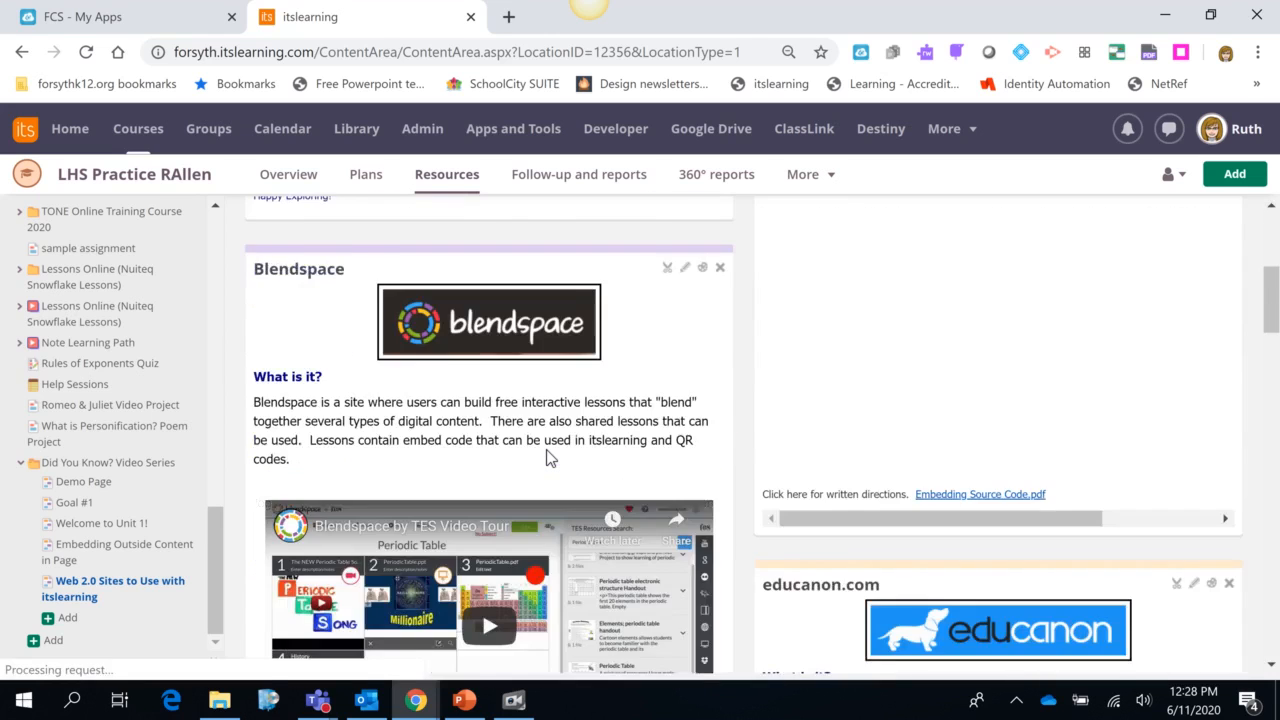
scroll(546, 458, "down", 8)
scroll(401, 284, "up", 2)
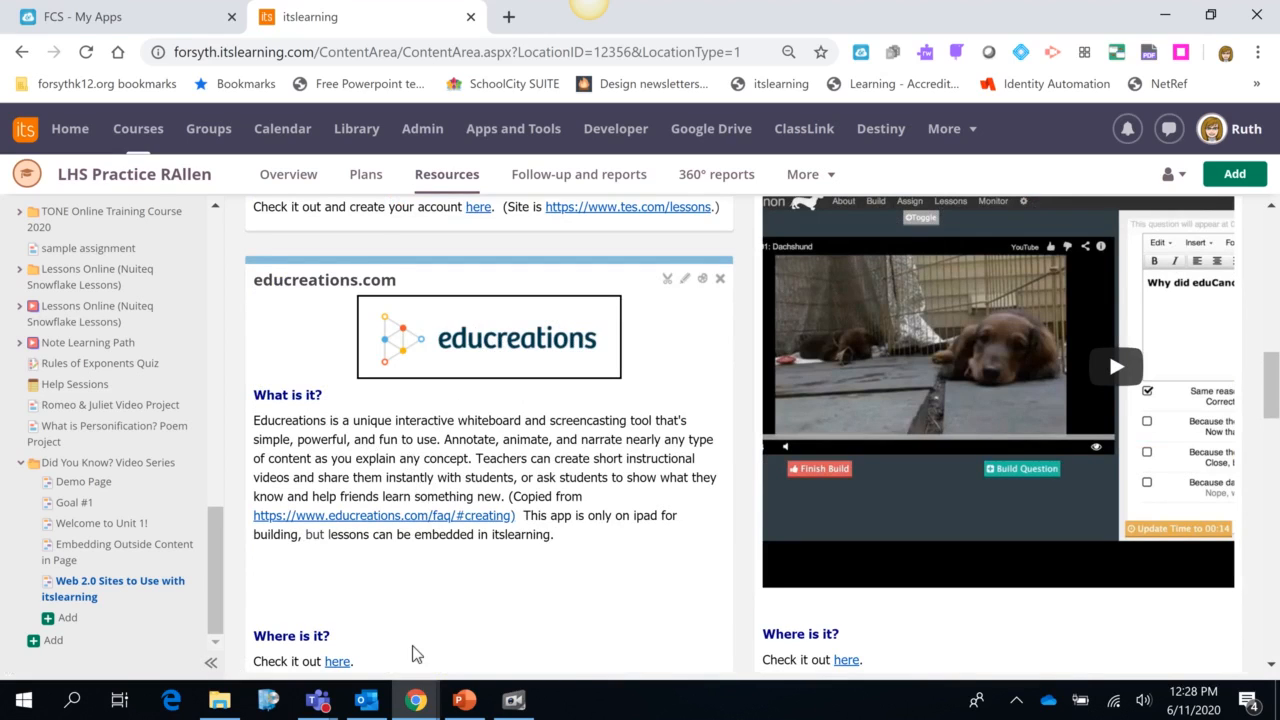
Step: In the co-teacher's incognito window, copy the Web 2.0 Sites page to the root folder of the FCS Sandbox course
mouse_move(417, 703)
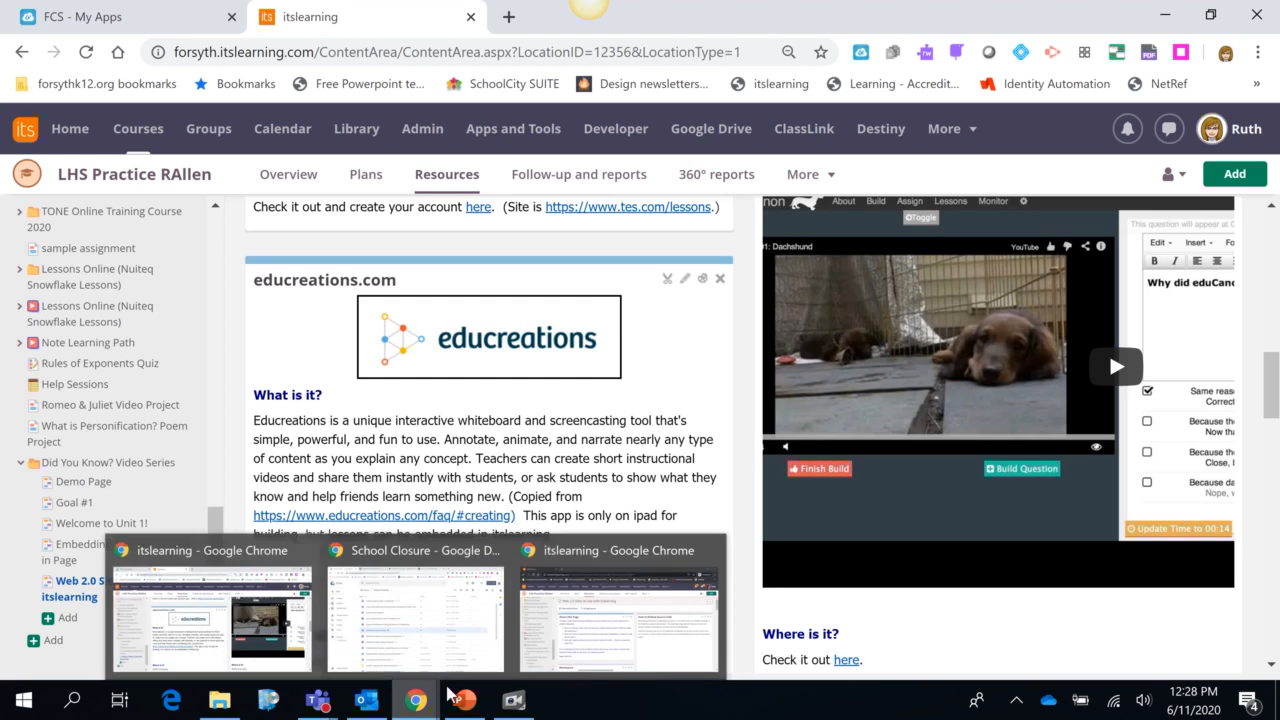
left_click(530, 650)
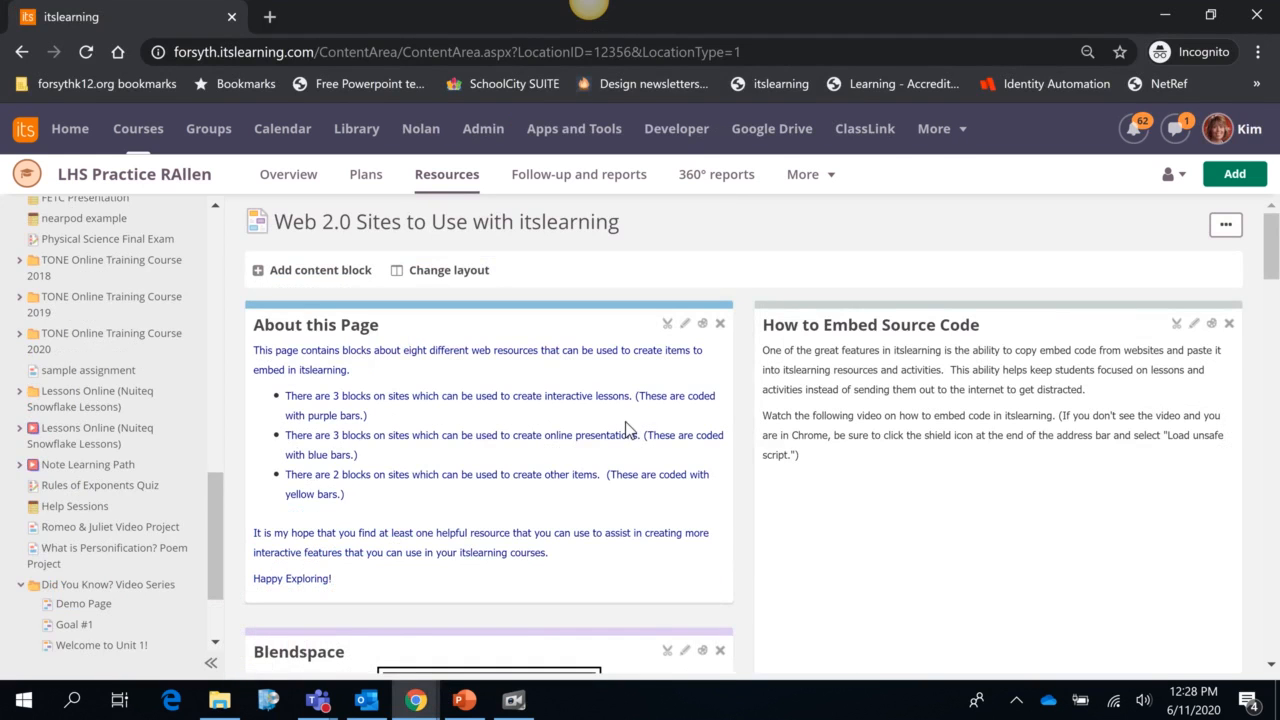
left_click(1228, 227)
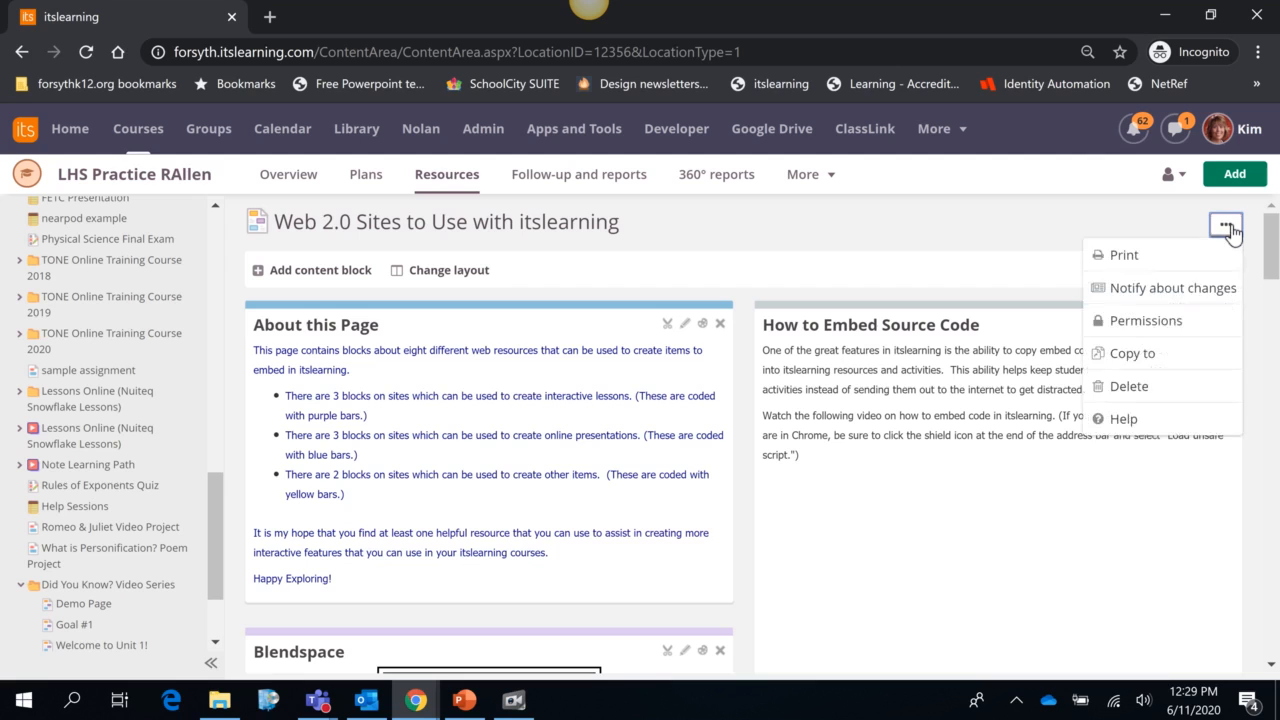
left_click(1147, 355)
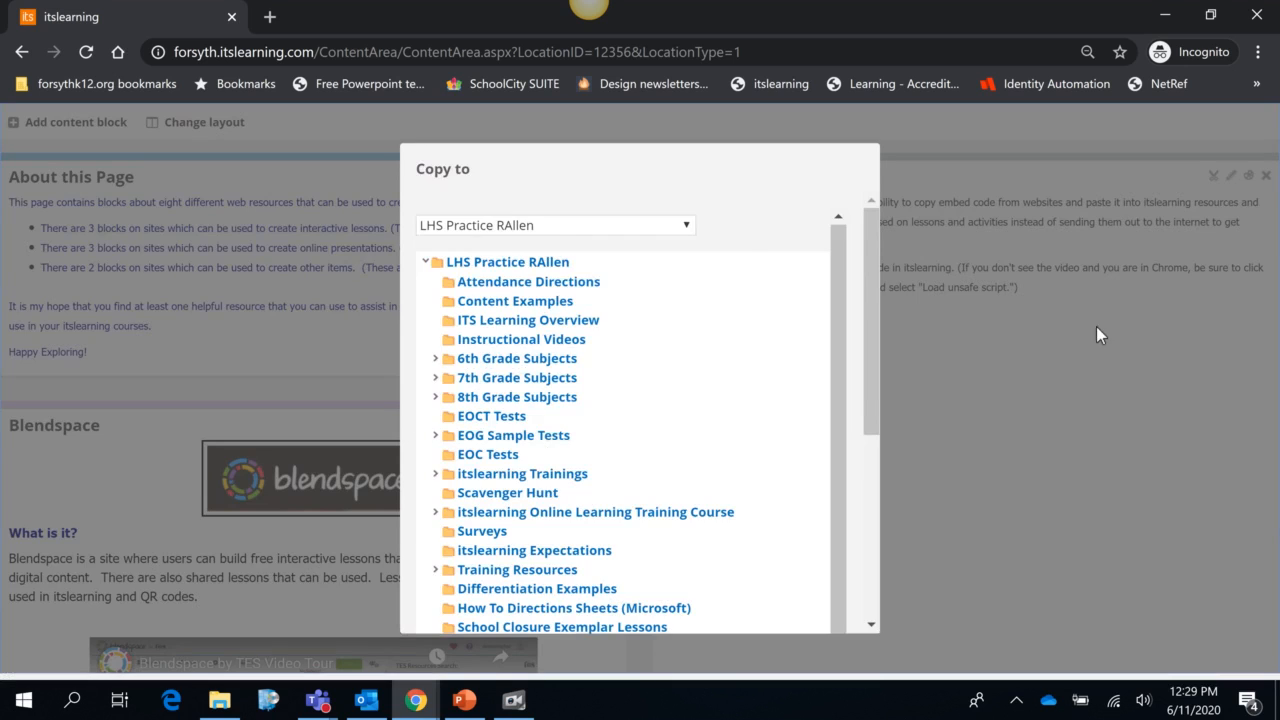
left_click(687, 228)
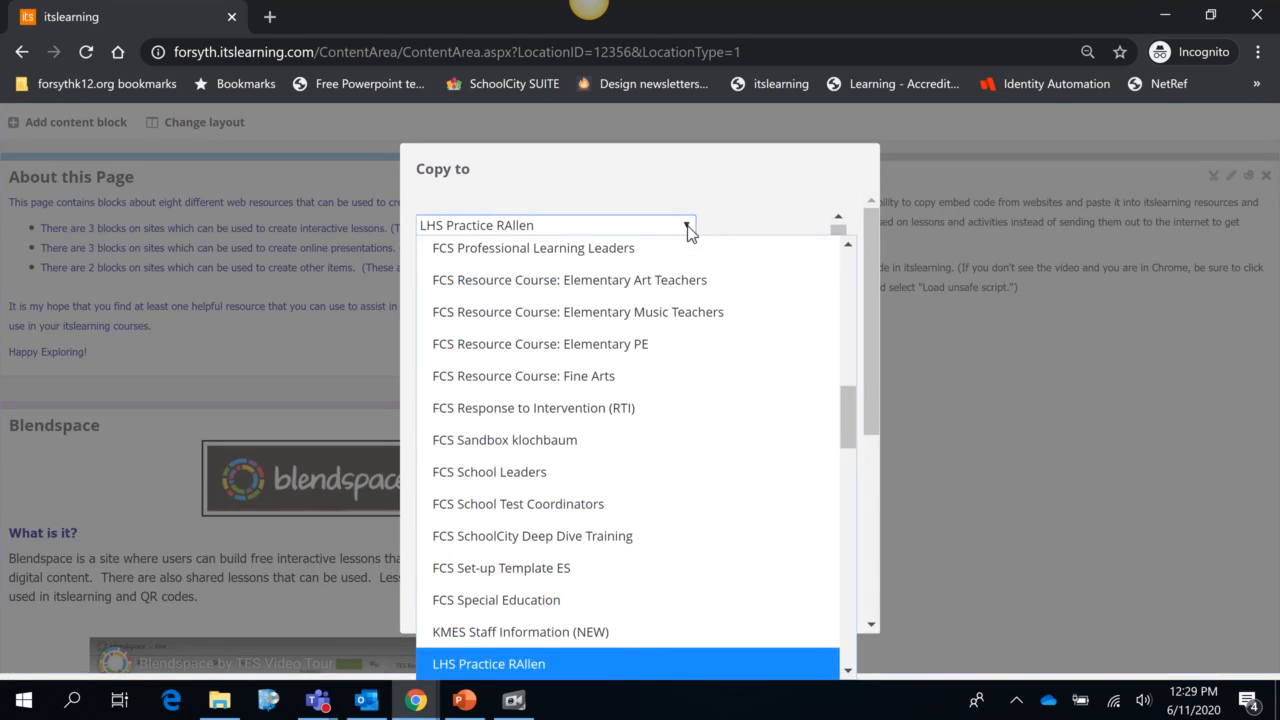
left_click(540, 446)
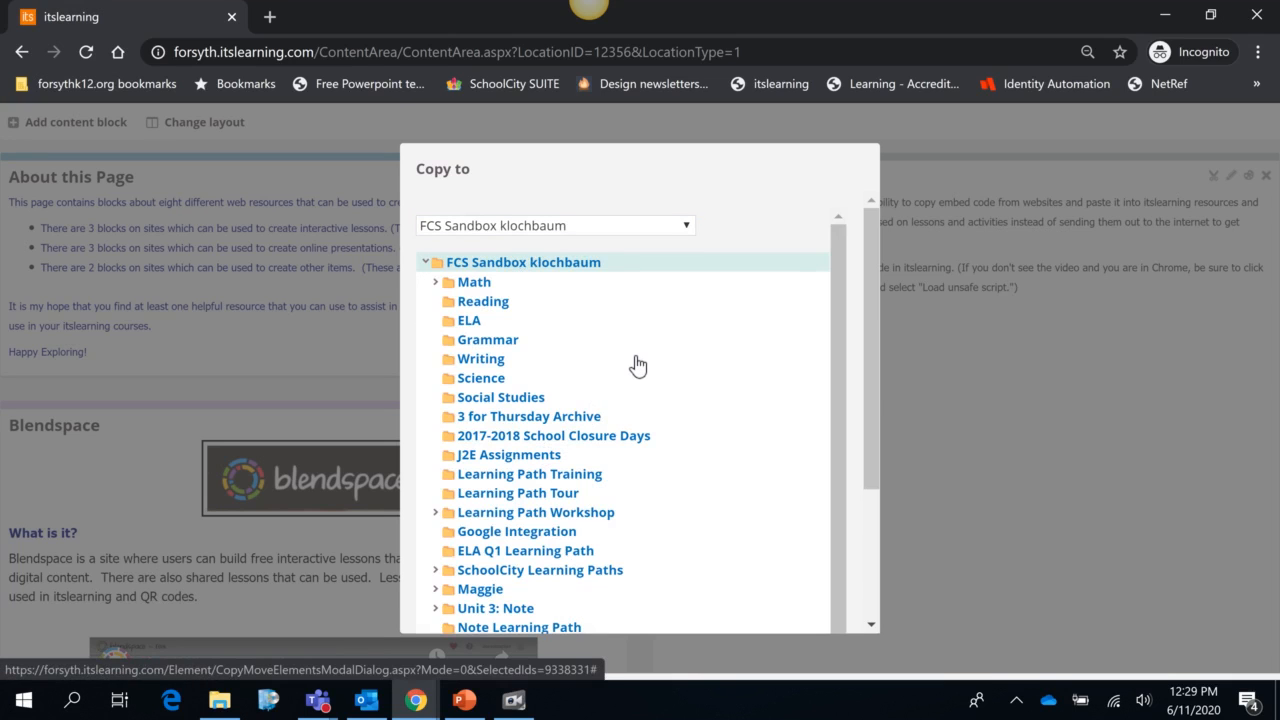
scroll(878, 387, "down", 3)
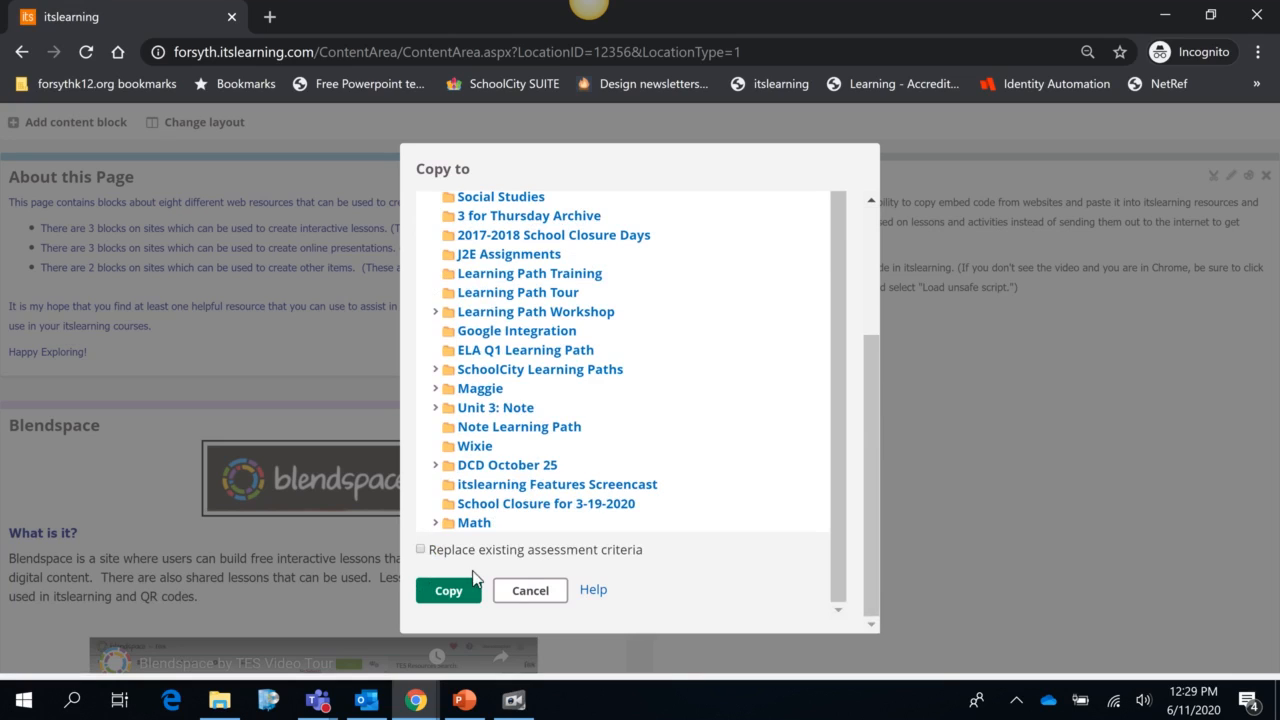
left_click(450, 592)
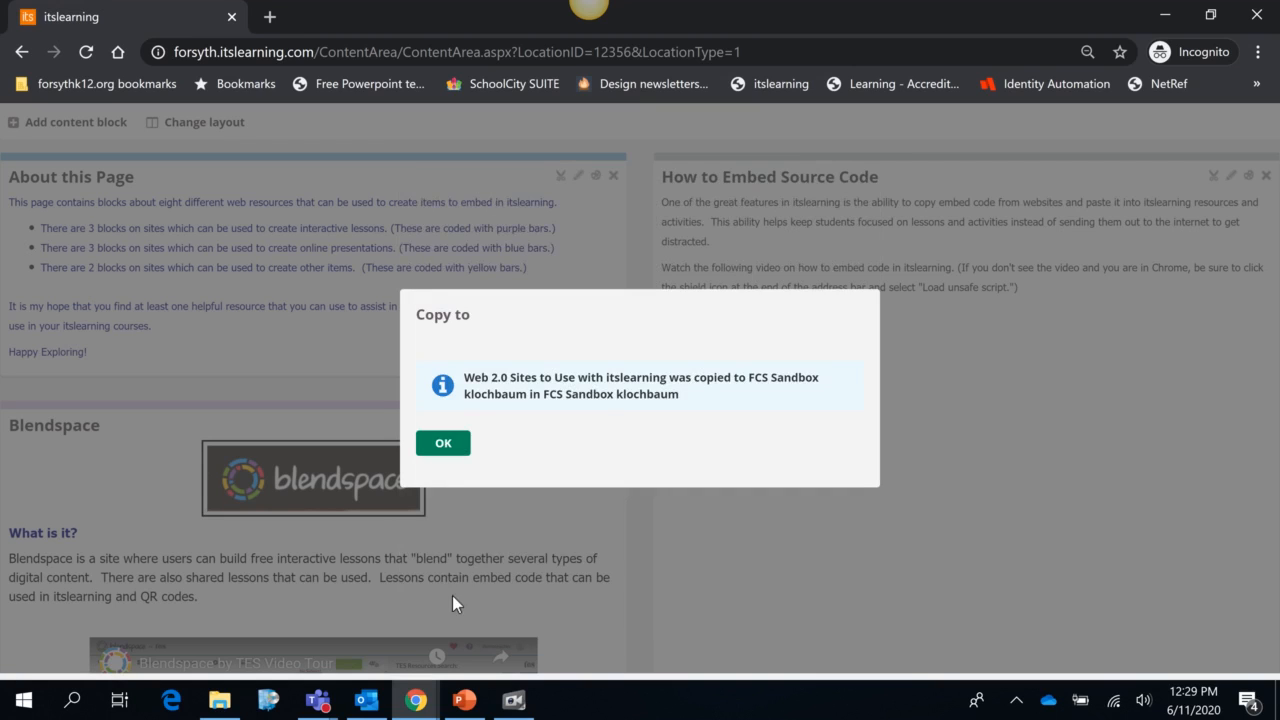
left_click(455, 446)
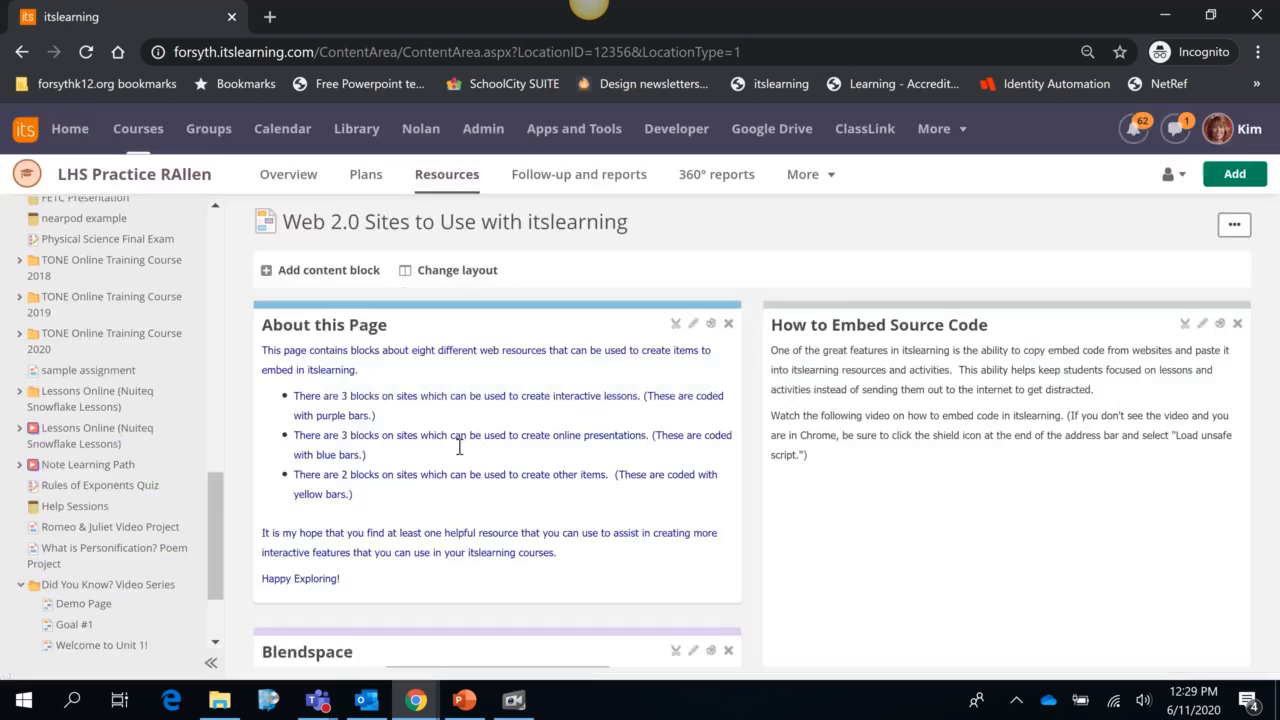
Step: Open the copied Web 2.0 Sites page in the FCS Sandbox course's resources and view its library source and author information
left_click(140, 132)
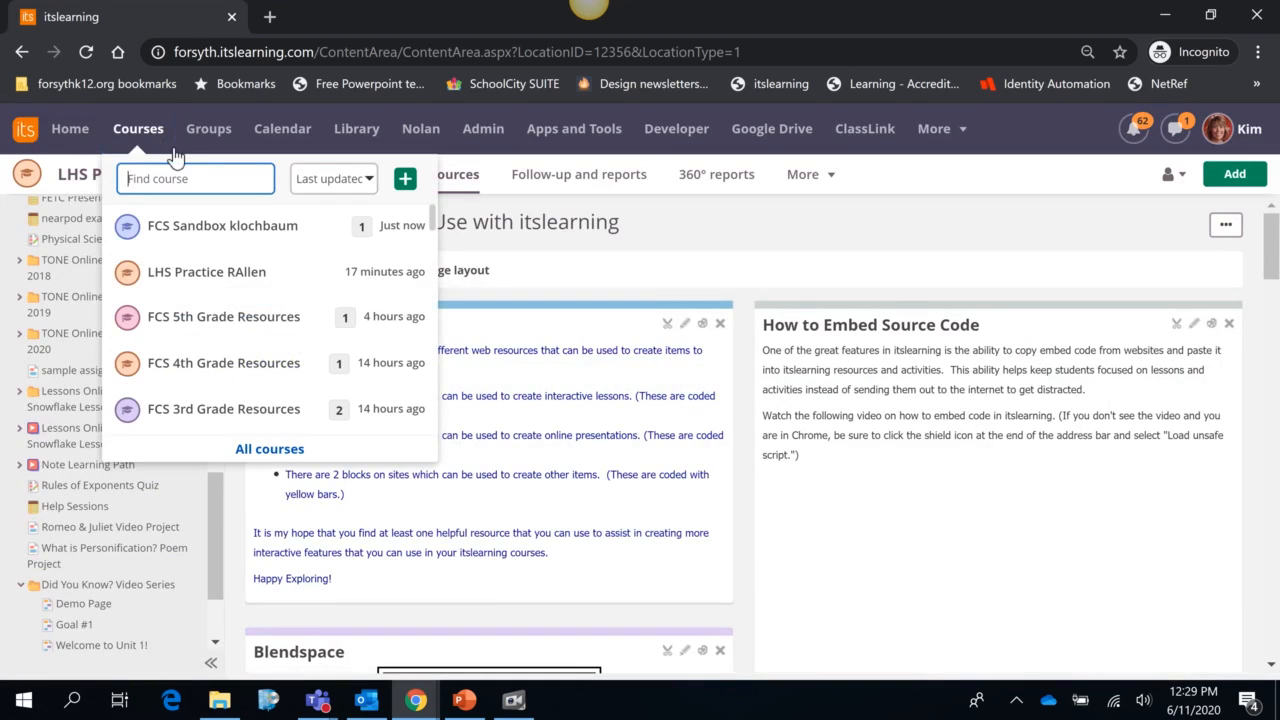
left_click(207, 228)
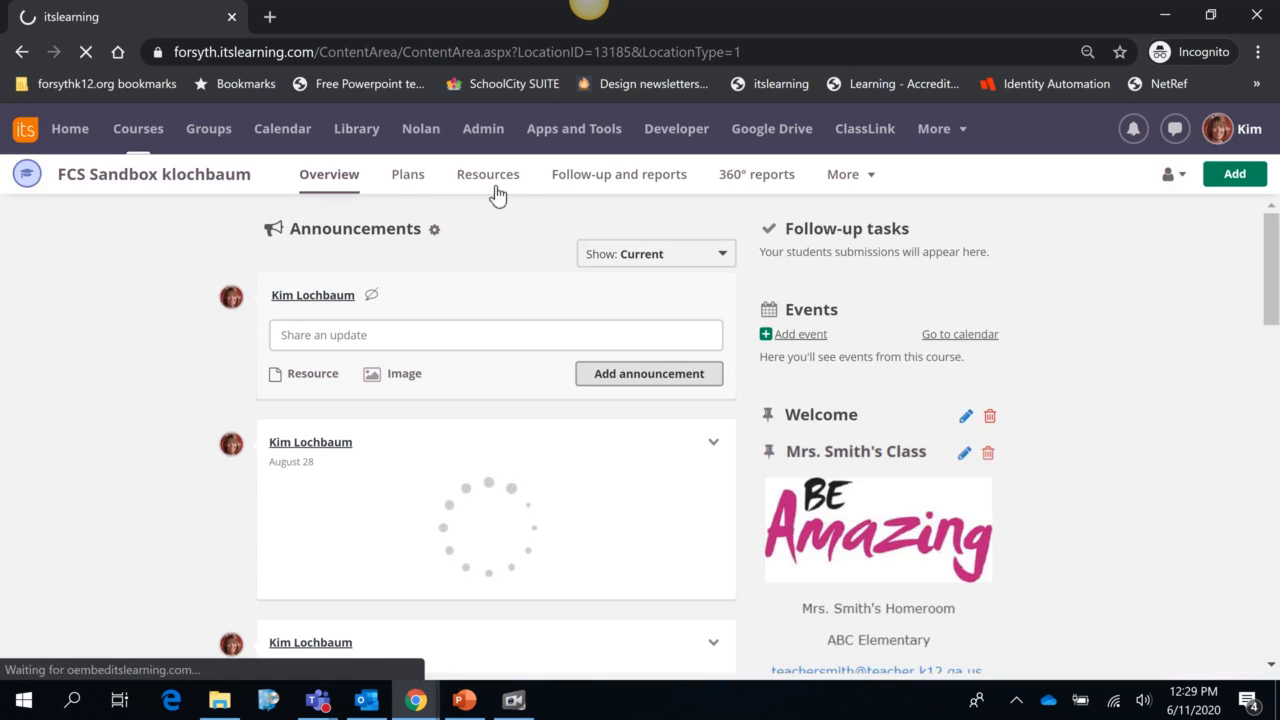
left_click(510, 180)
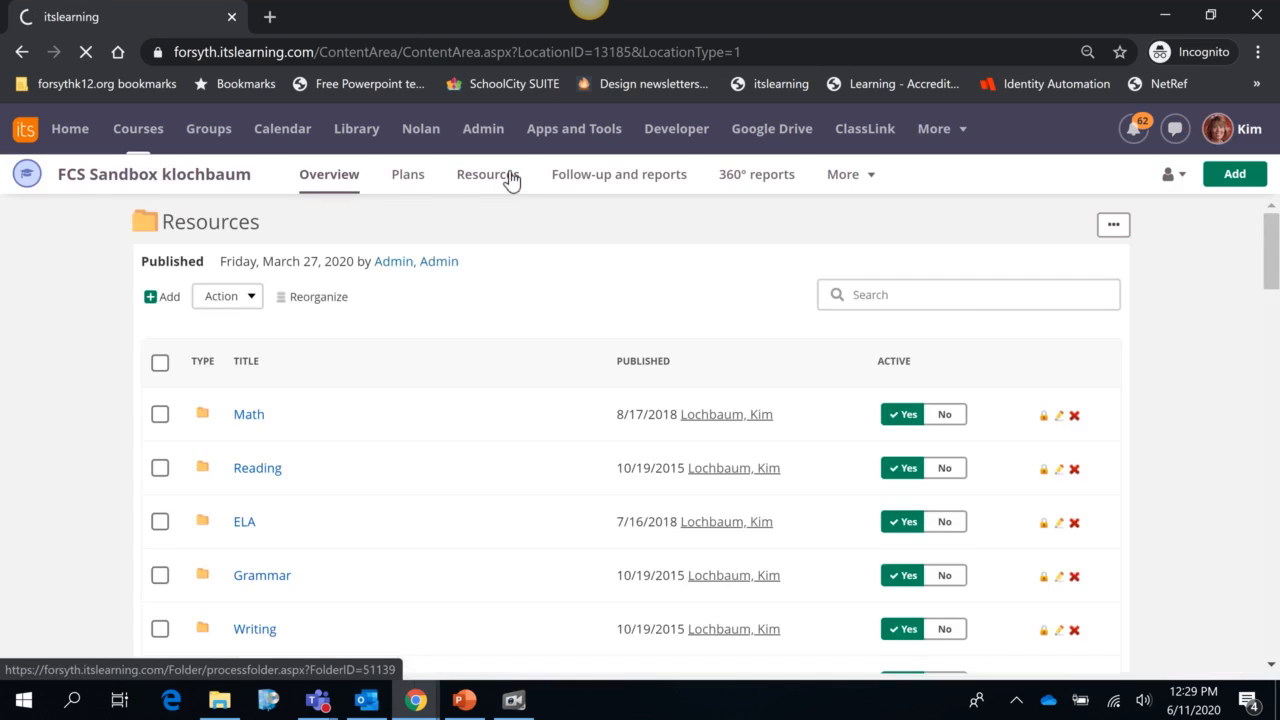
left_click_drag(220, 332, 215, 608)
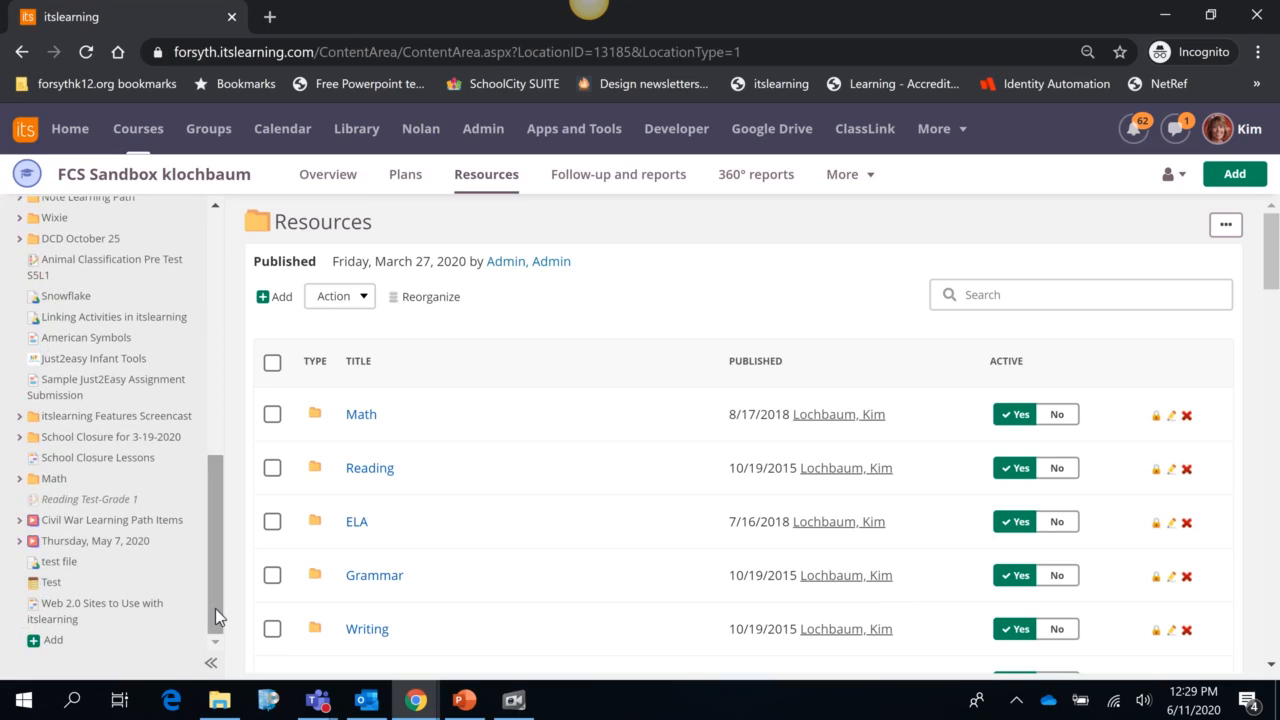
left_click(66, 613)
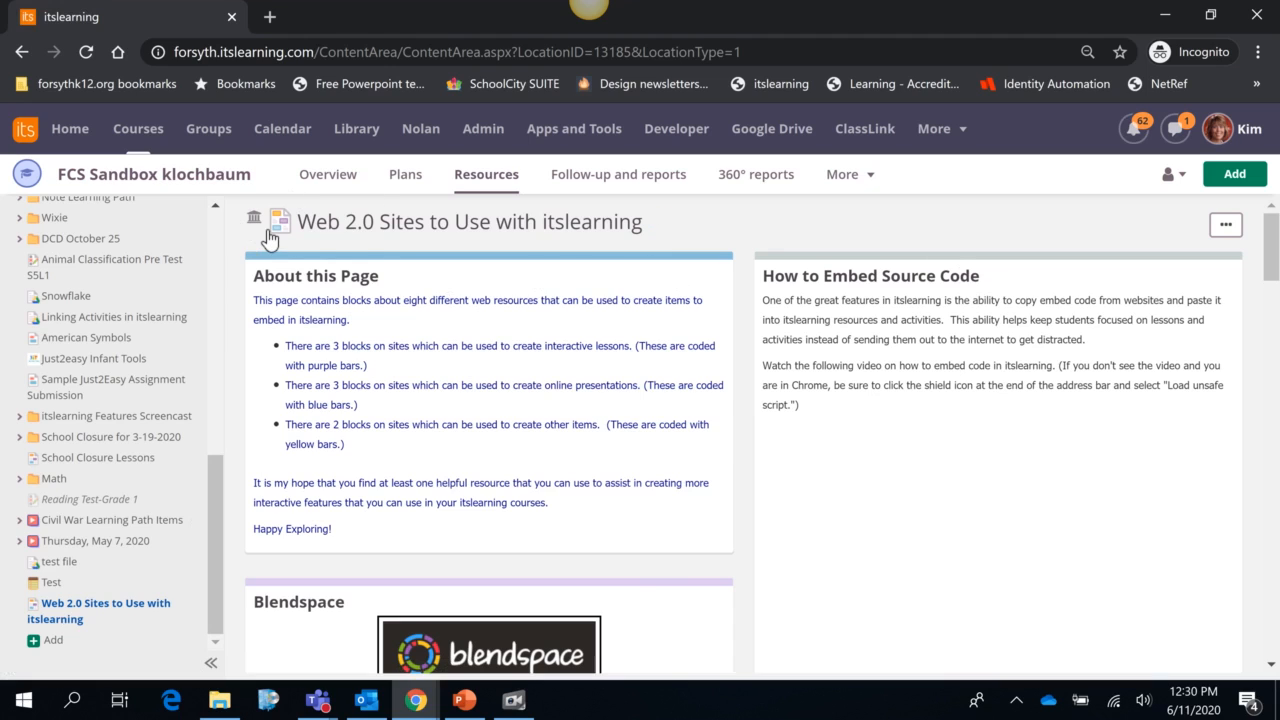
mouse_move(254, 224)
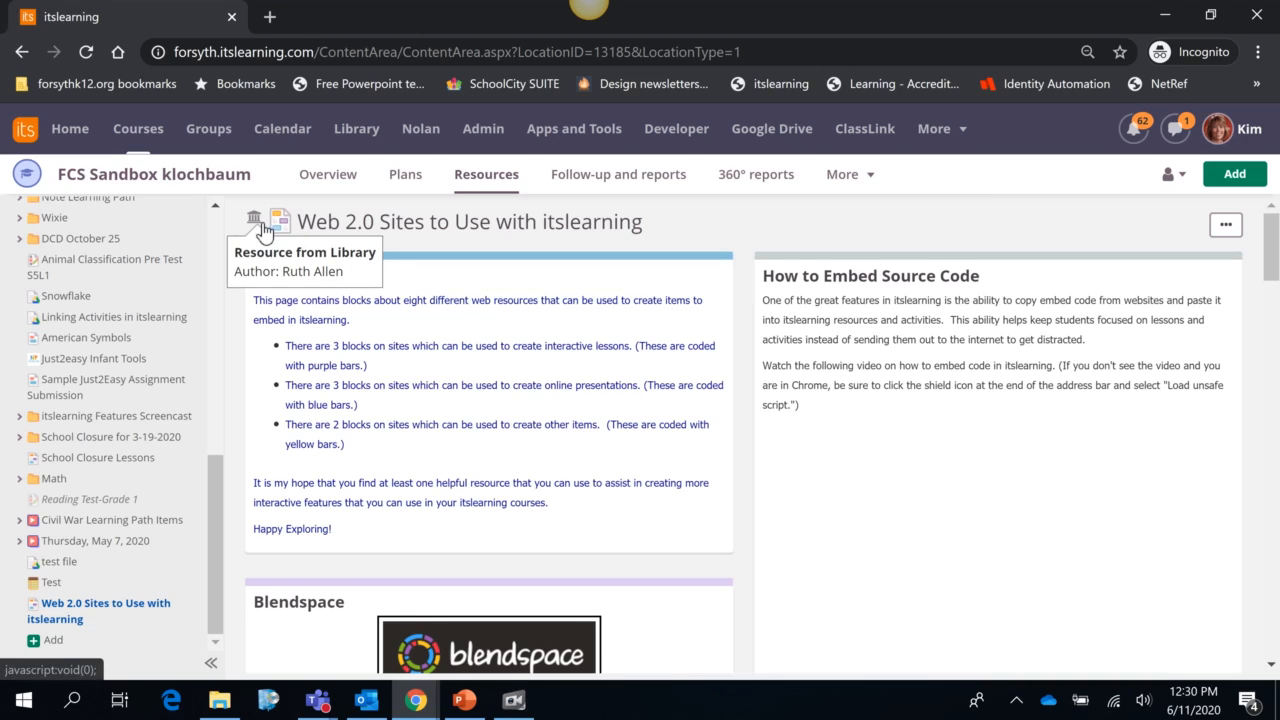
Step: Return to the LHS Practice course's resources and open the Did You Know? Video Series folder
left_click(138, 129)
left_click(211, 268)
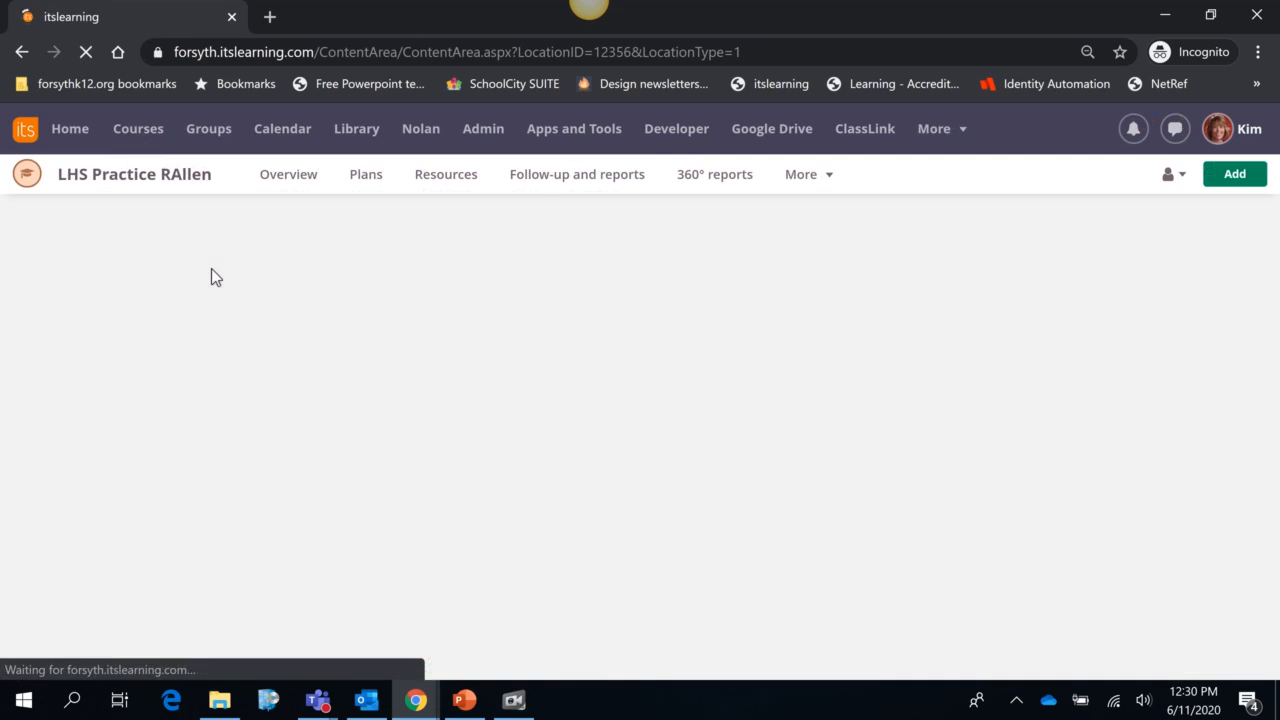
left_click(450, 178)
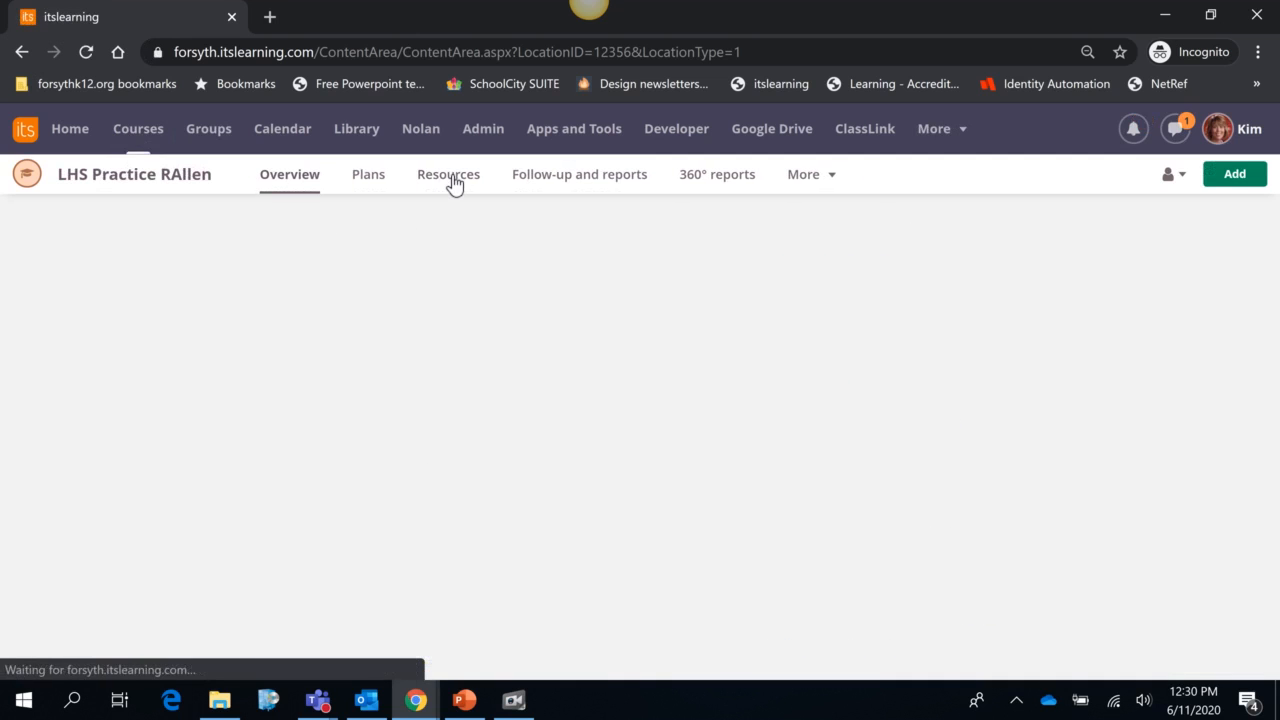
left_click_drag(219, 318, 230, 627)
left_click(133, 627)
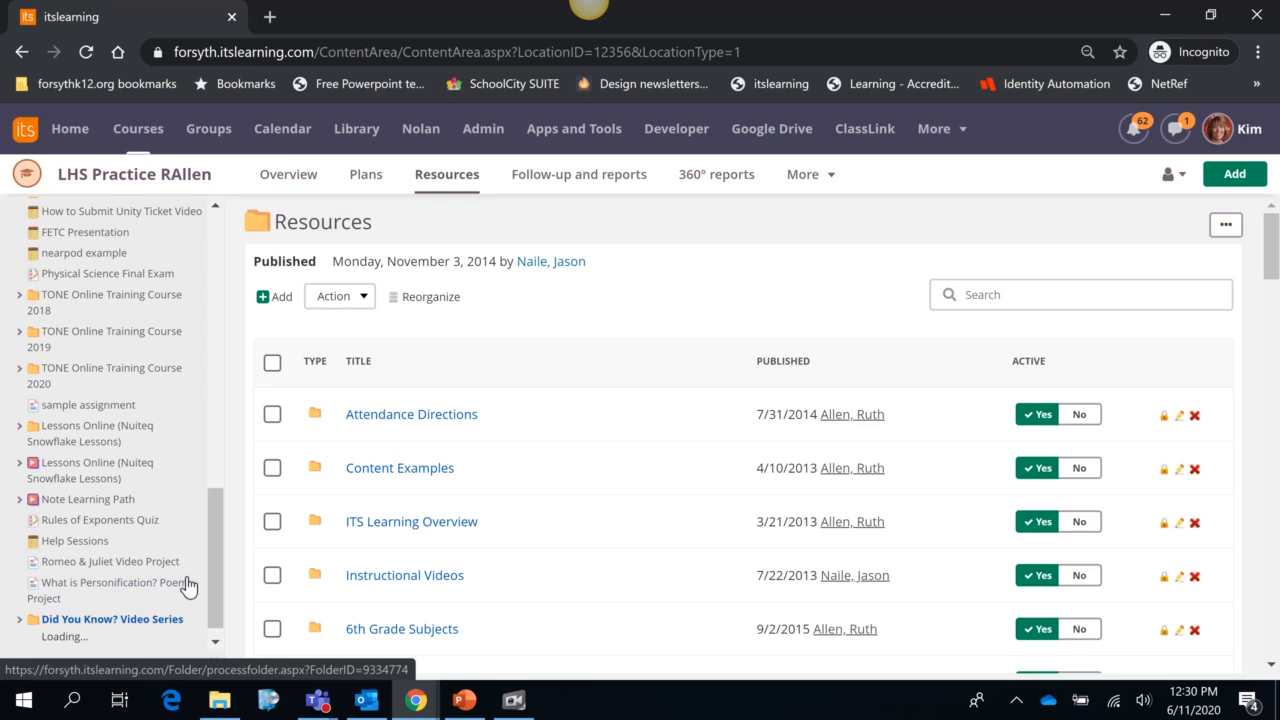
Step: Open the original Web 2.0 Sites page as the co-teacher, and switch to the author's browser window to view the top of the same page
left_click(161, 584)
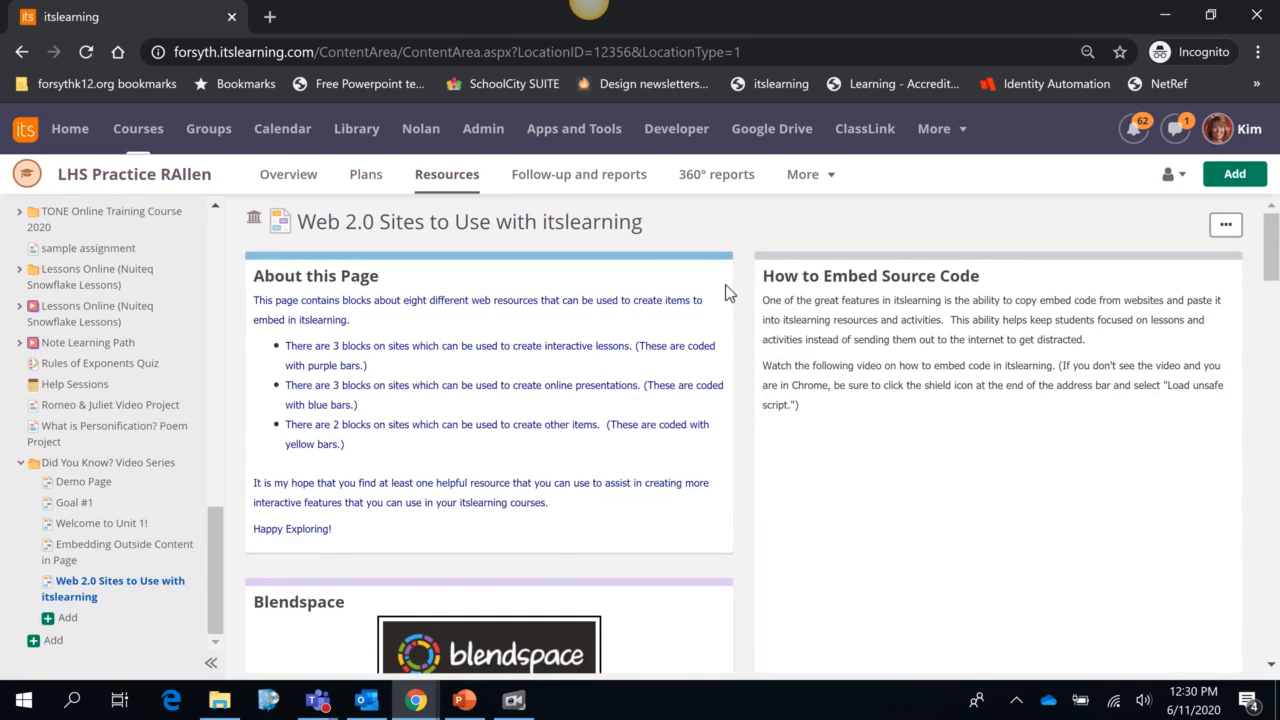
mouse_move(416, 700)
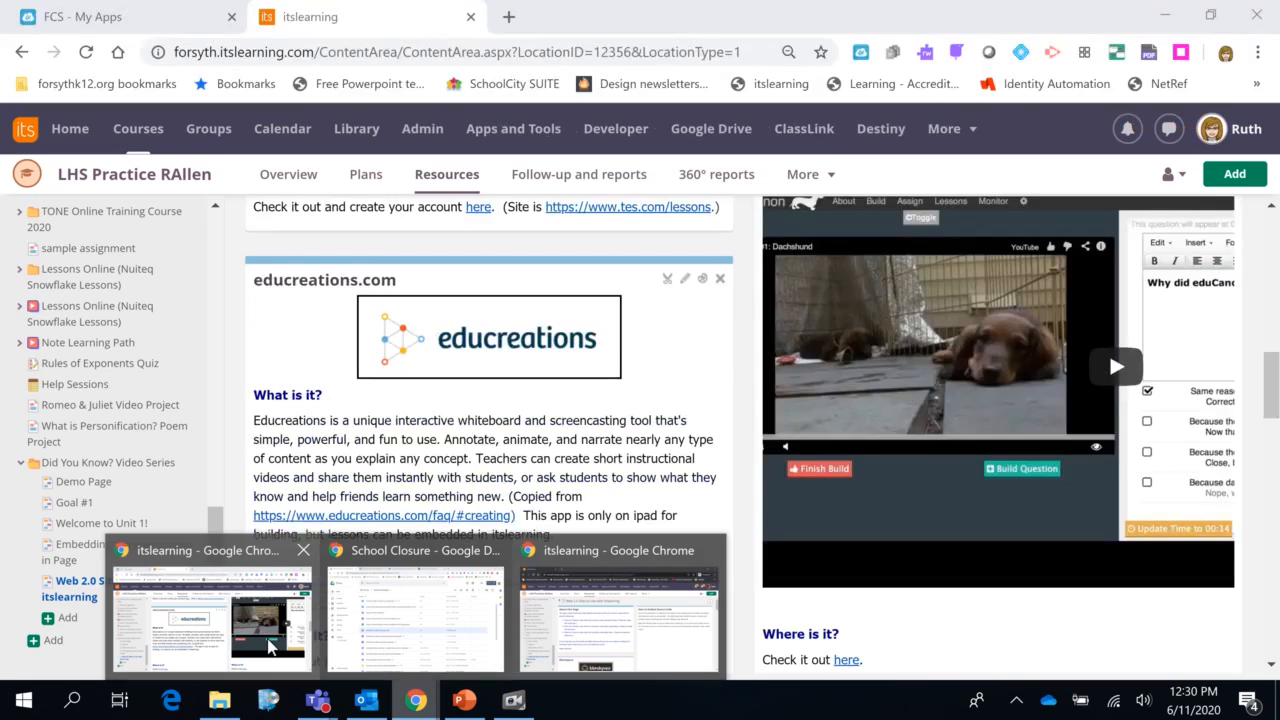
left_click(272, 640)
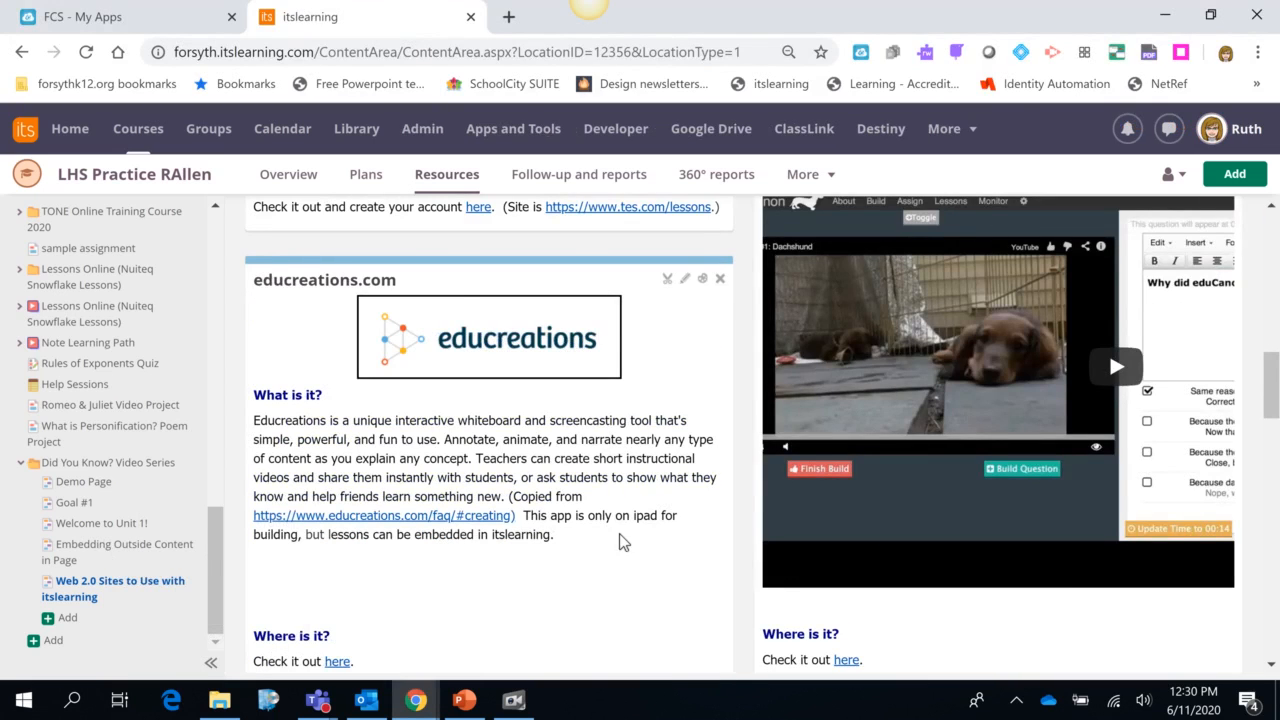
scroll(517, 420, "up", 10)
scroll(517, 420, "up", 4)
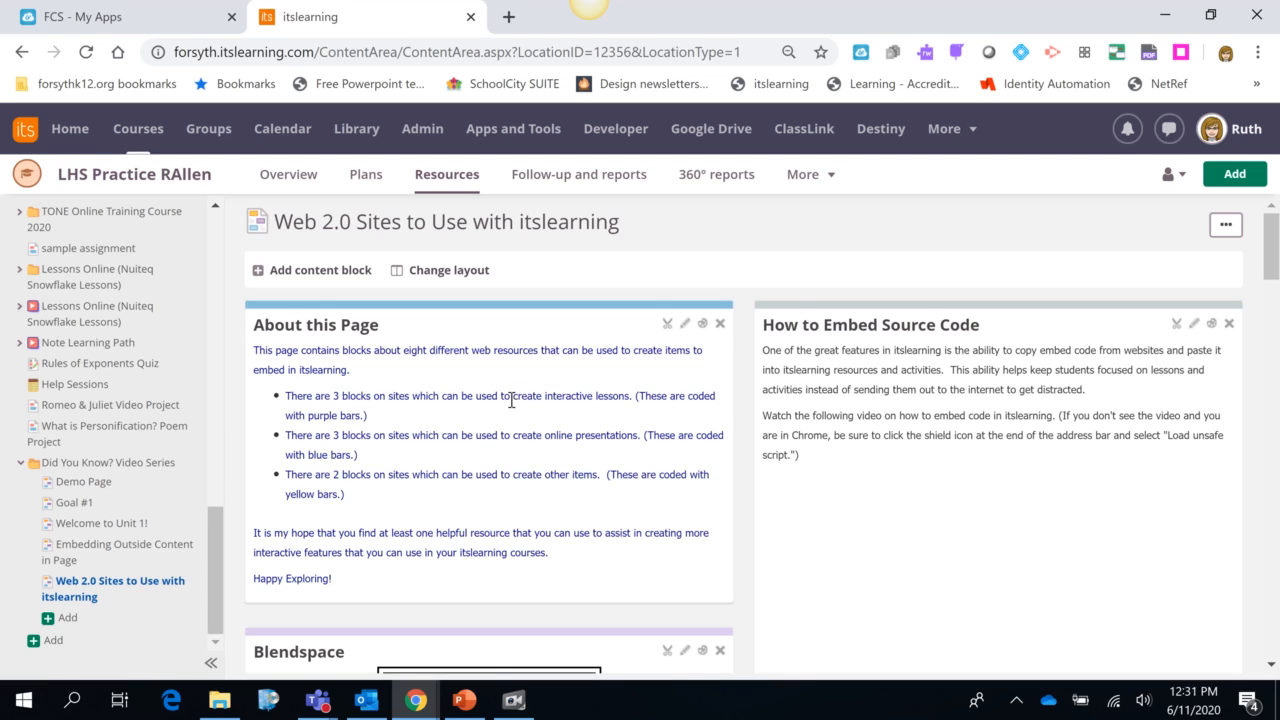
Step: Add a rich content block titled "sample" to the author's Web 2.0 Sites page, leaving its body empty
left_click(312, 272)
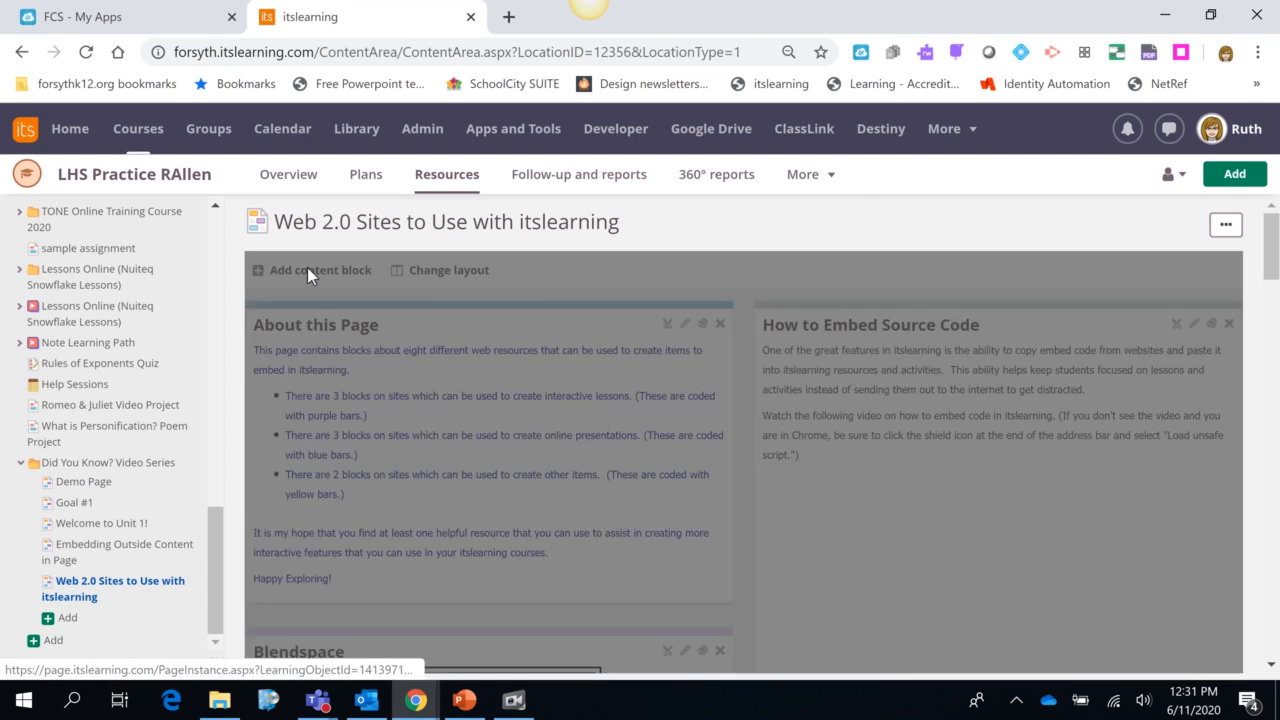
left_click(490, 288)
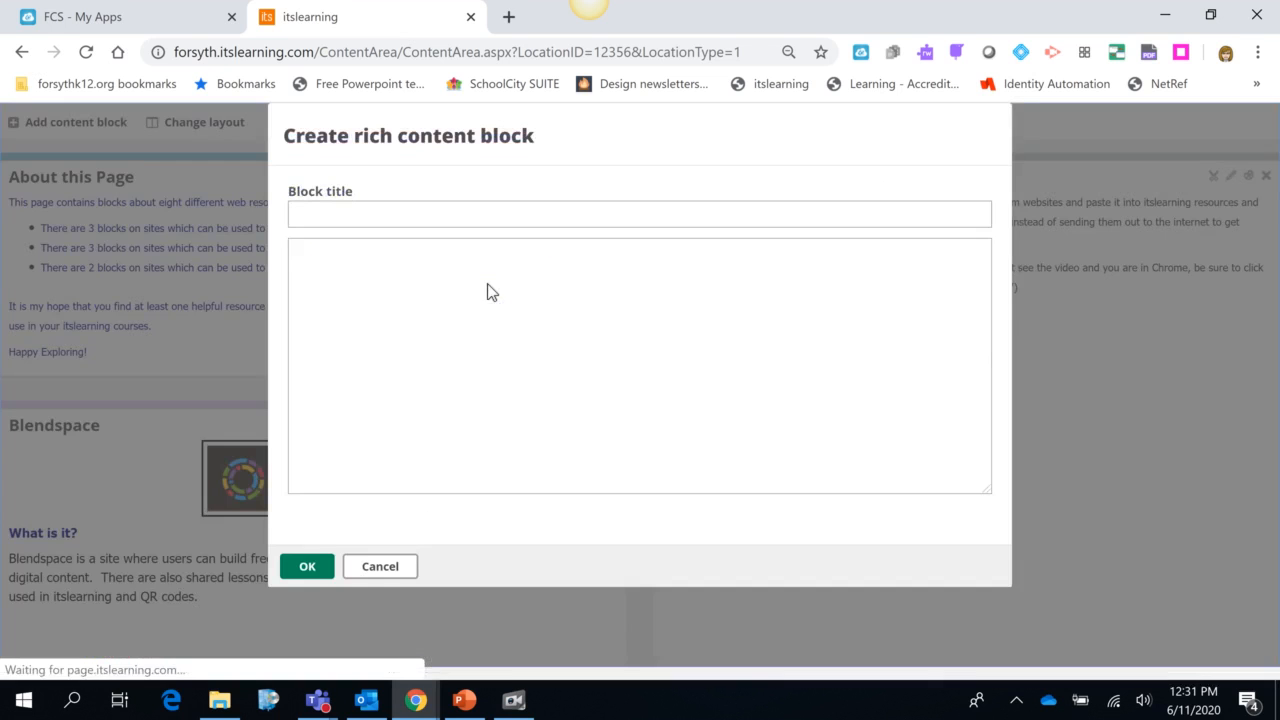
type("sam")
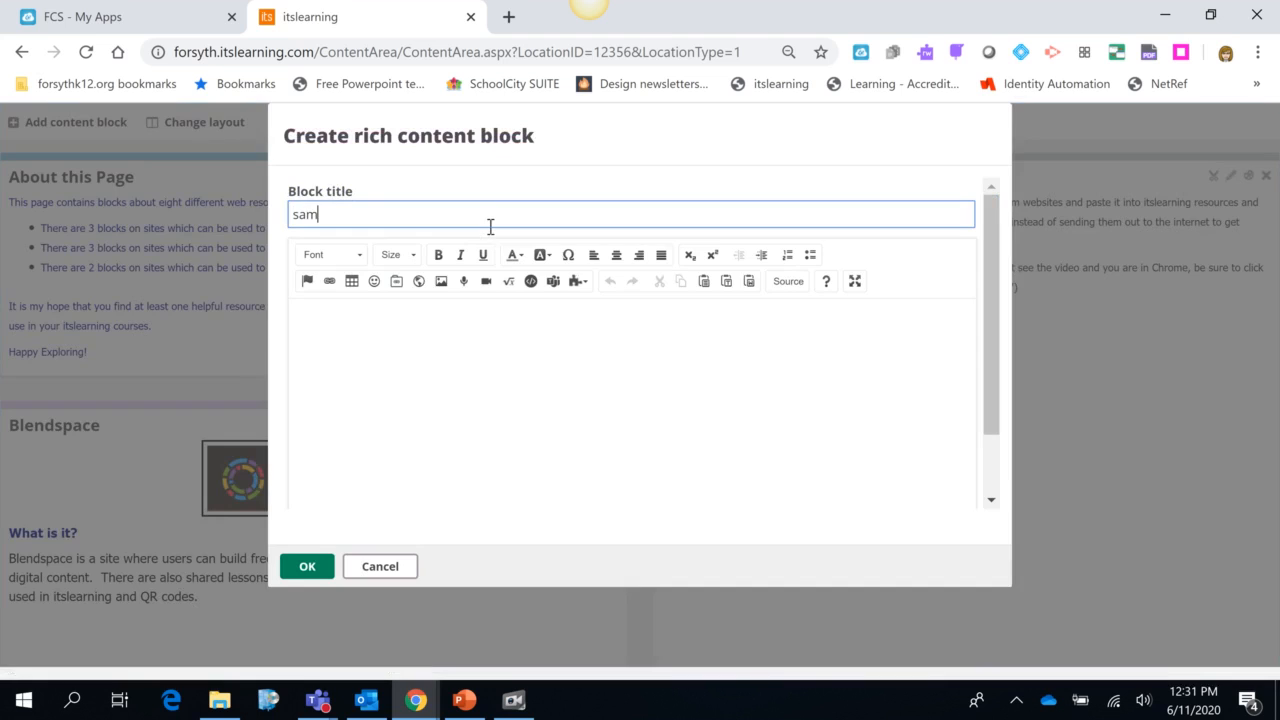
type("ple")
left_click(304, 578)
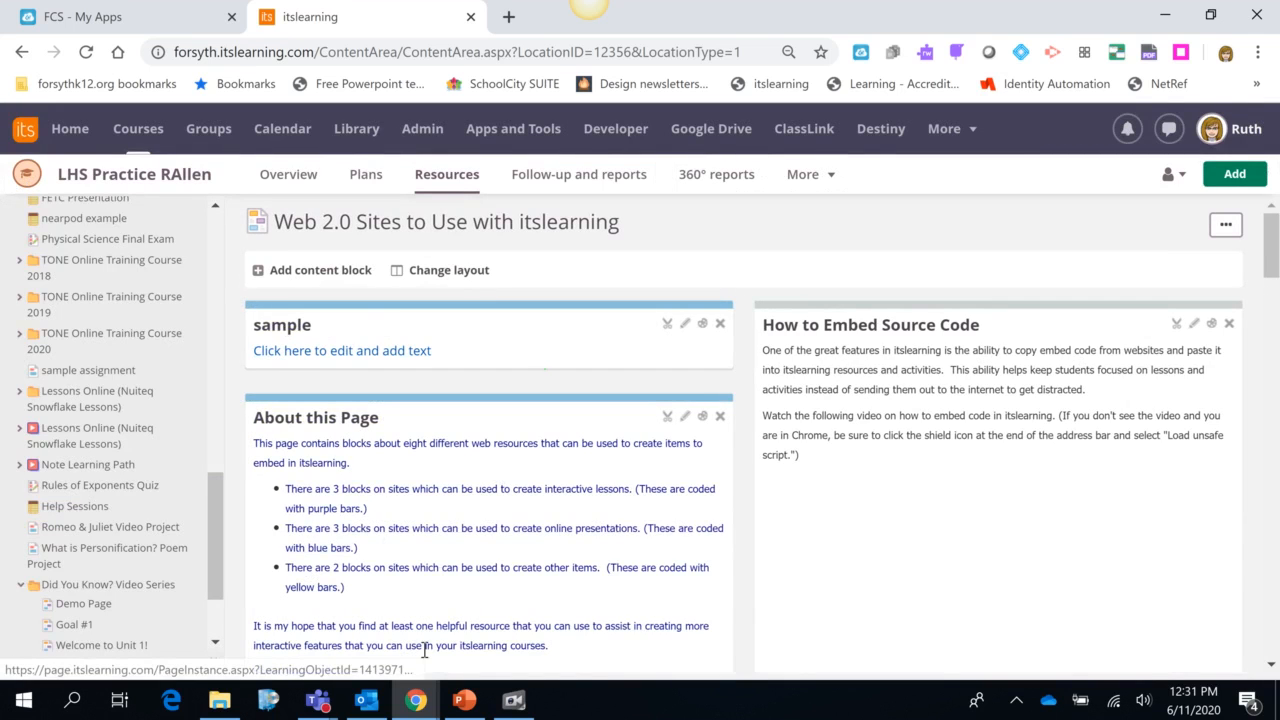
Step: Switch to the co-teacher's incognito window and reload the Web 2.0 Sites page to check for the added sample block
mouse_move(418, 700)
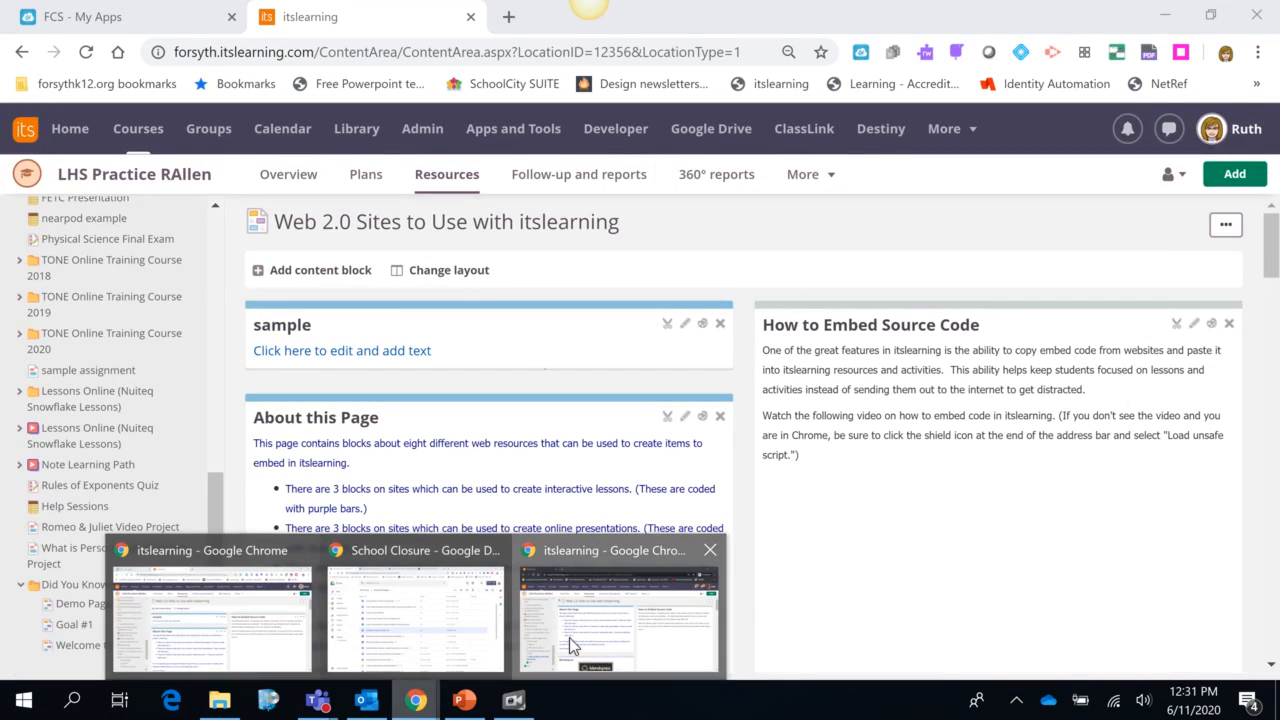
left_click(569, 637)
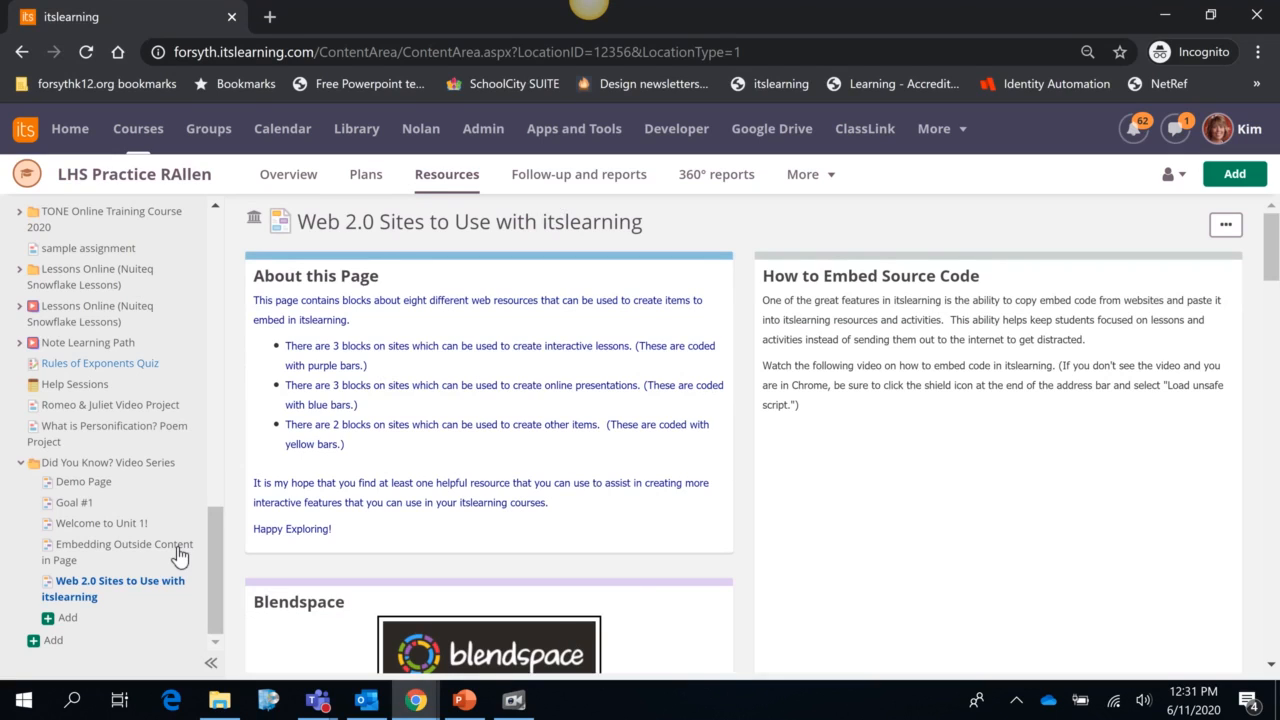
left_click(157, 590)
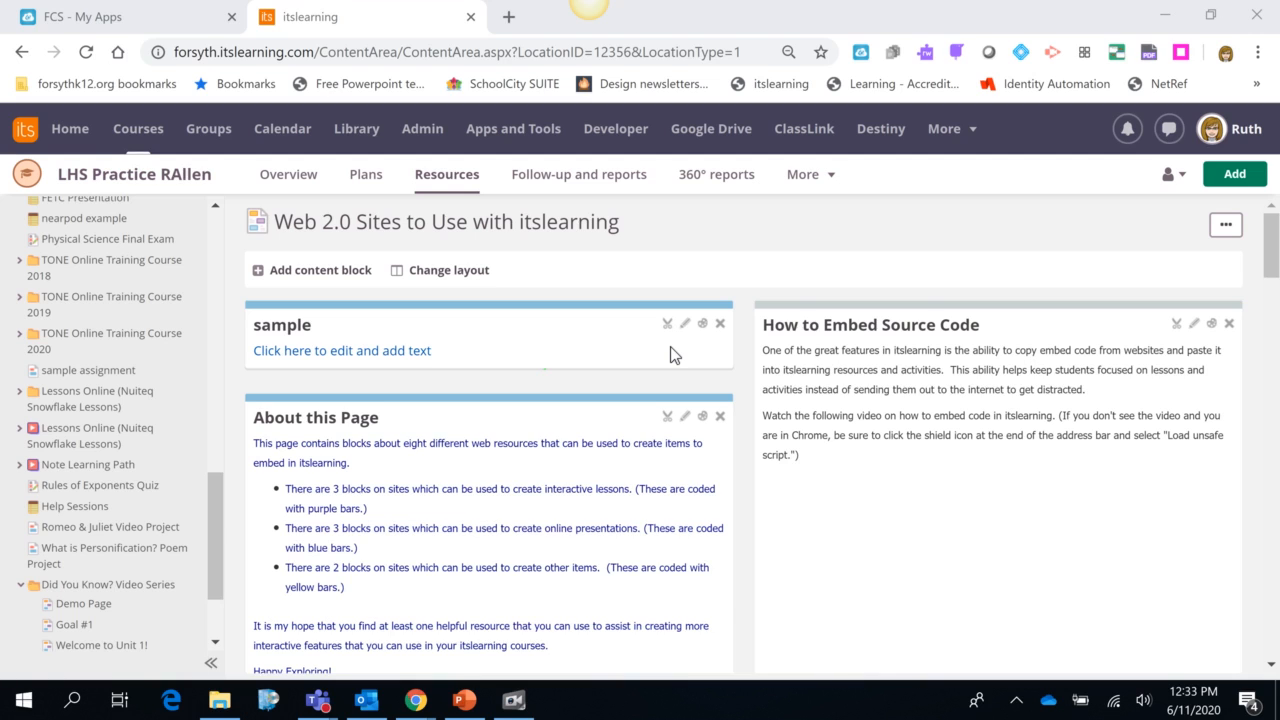
Step: In the author's window, enable "Add course teachers as co-author" in the LHS Practice course properties and save the settings
left_click(806, 177)
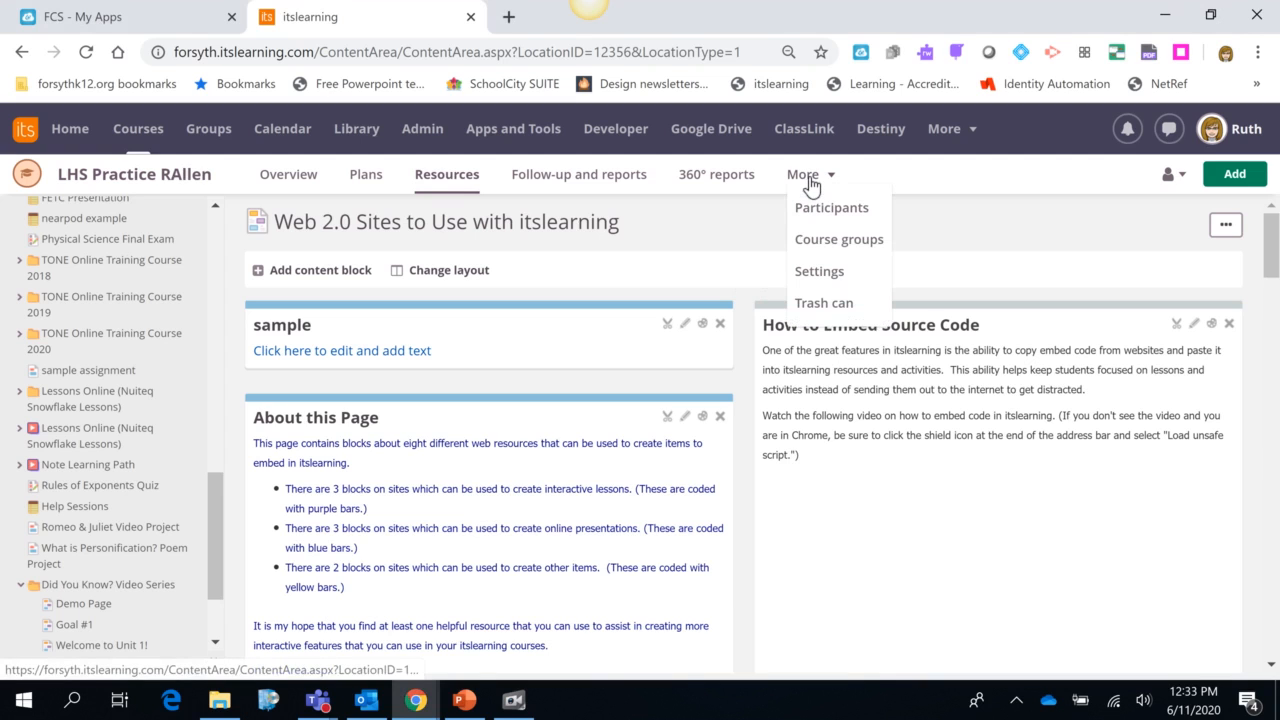
left_click(828, 272)
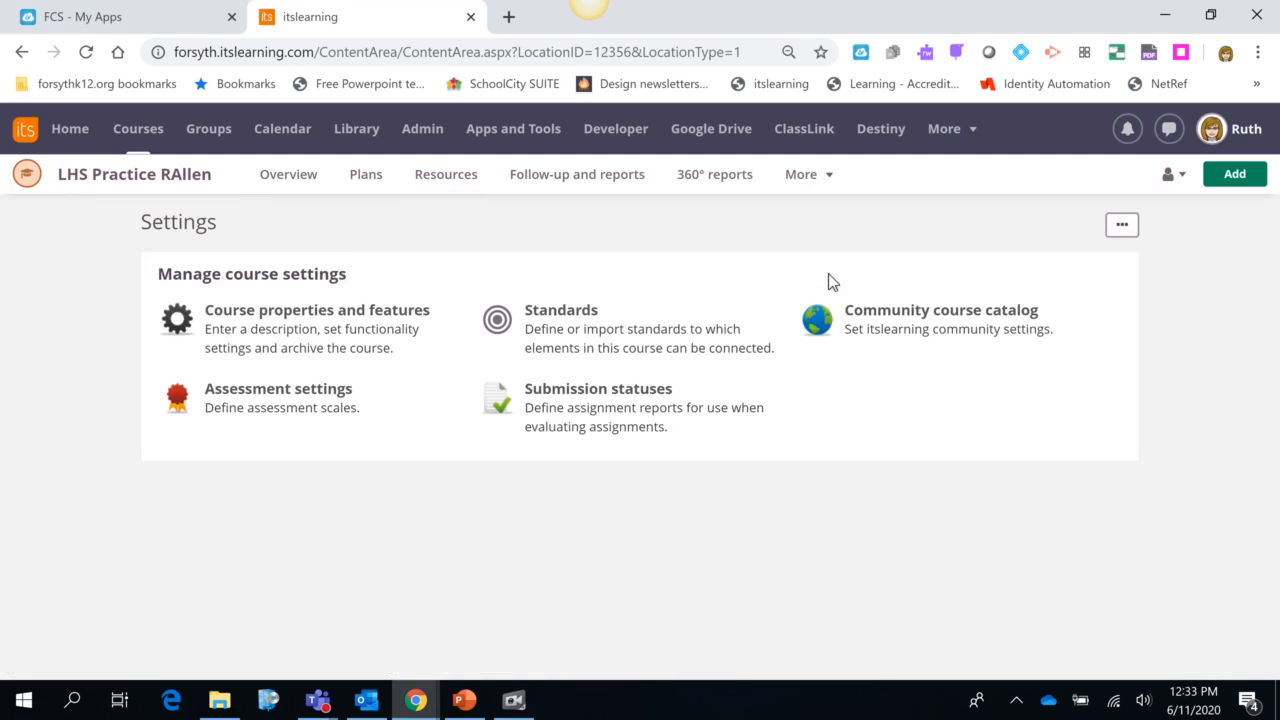
left_click(350, 347)
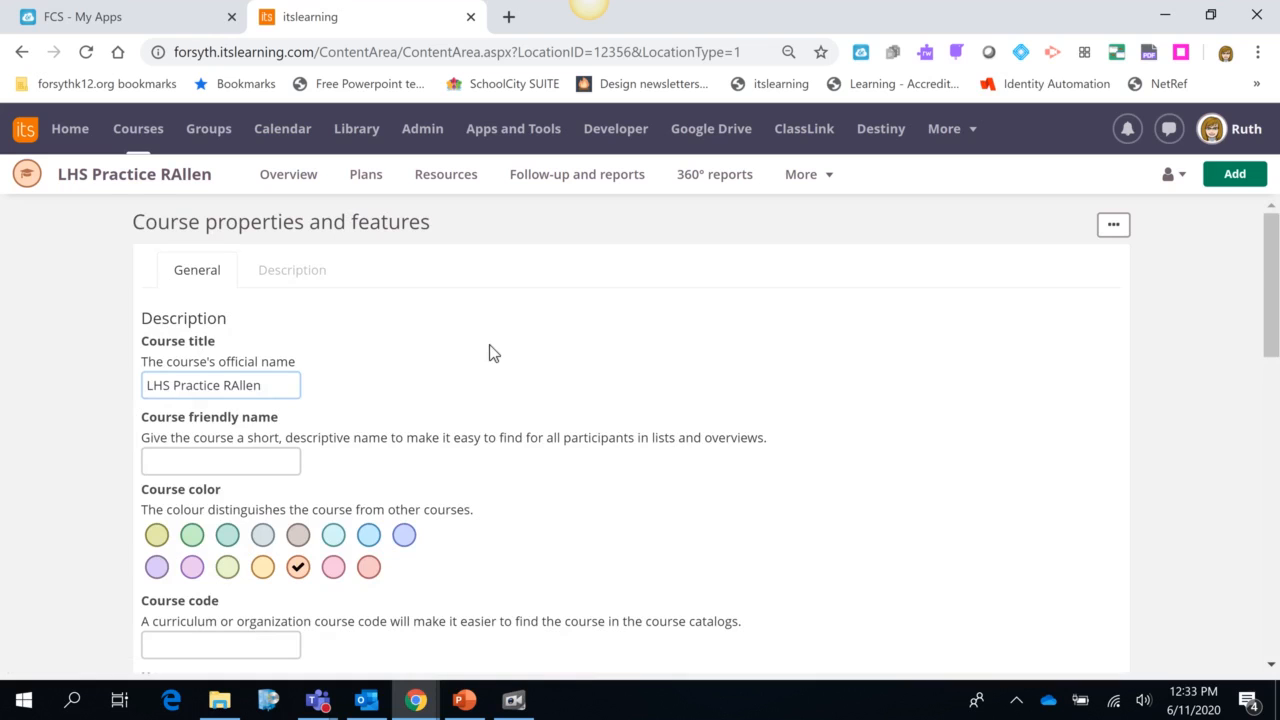
scroll(489, 352, "down", 10)
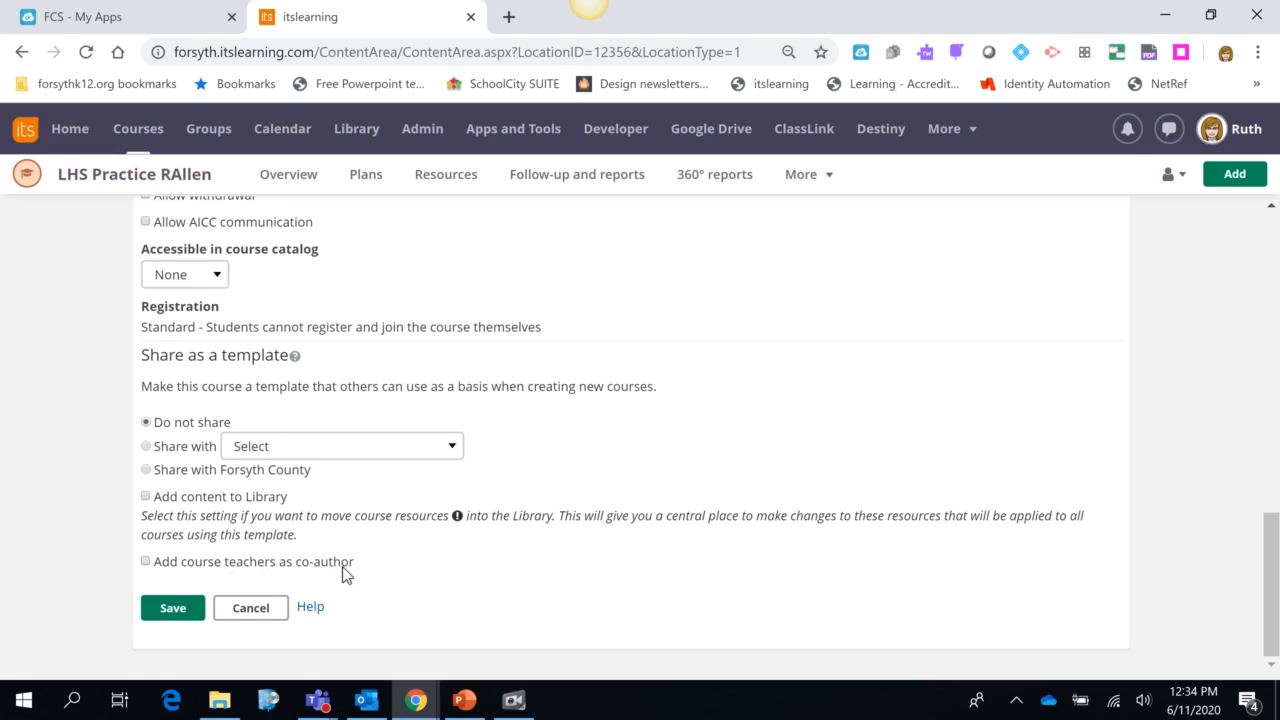
left_click(145, 561)
left_click(173, 608)
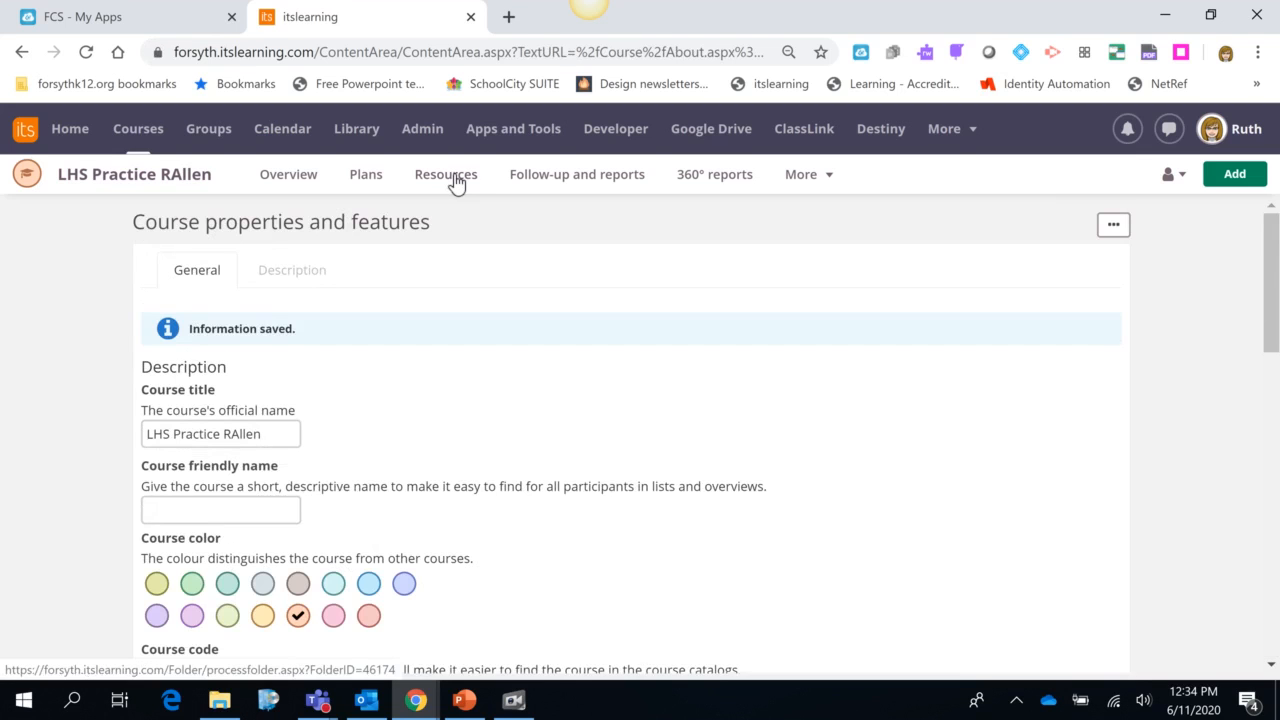
Step: Reopen the Web 2.0 Sites page from the course's Did You Know? Video Series folder and dismiss the note about editing copies
left_click(451, 180)
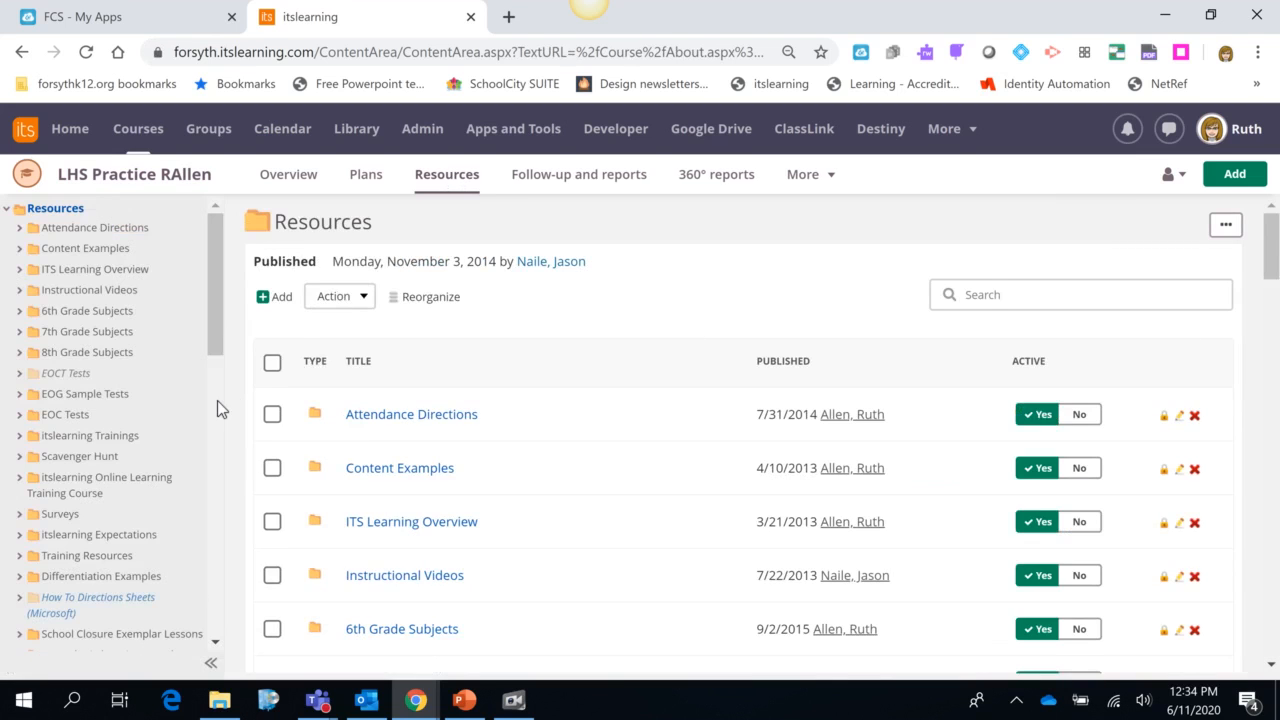
left_click_drag(218, 315, 210, 642)
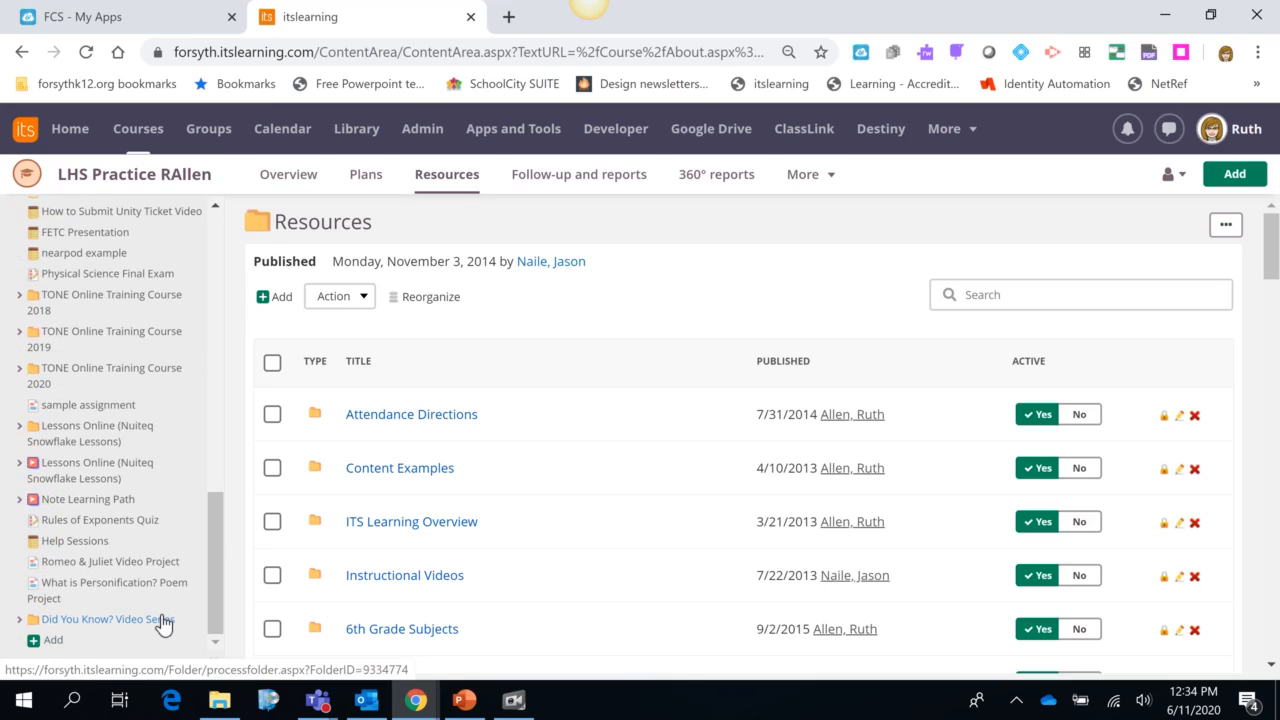
left_click(162, 621)
left_click(430, 613)
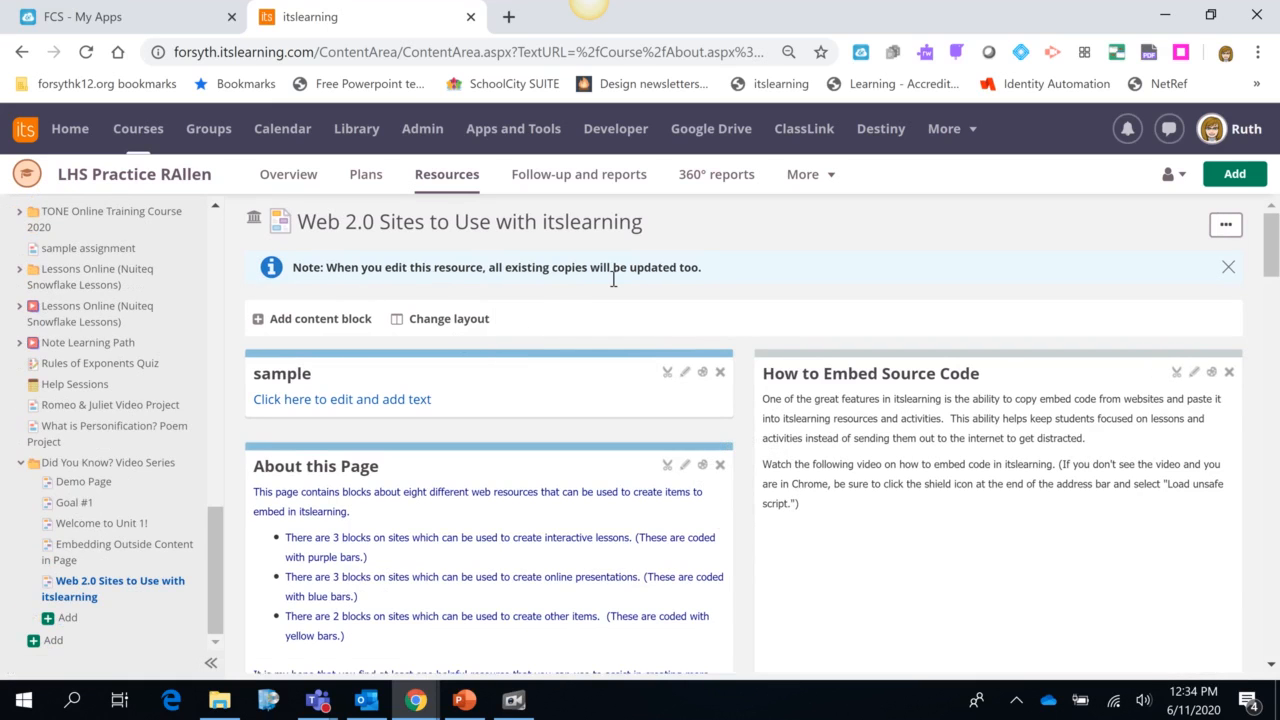
left_click(1230, 268)
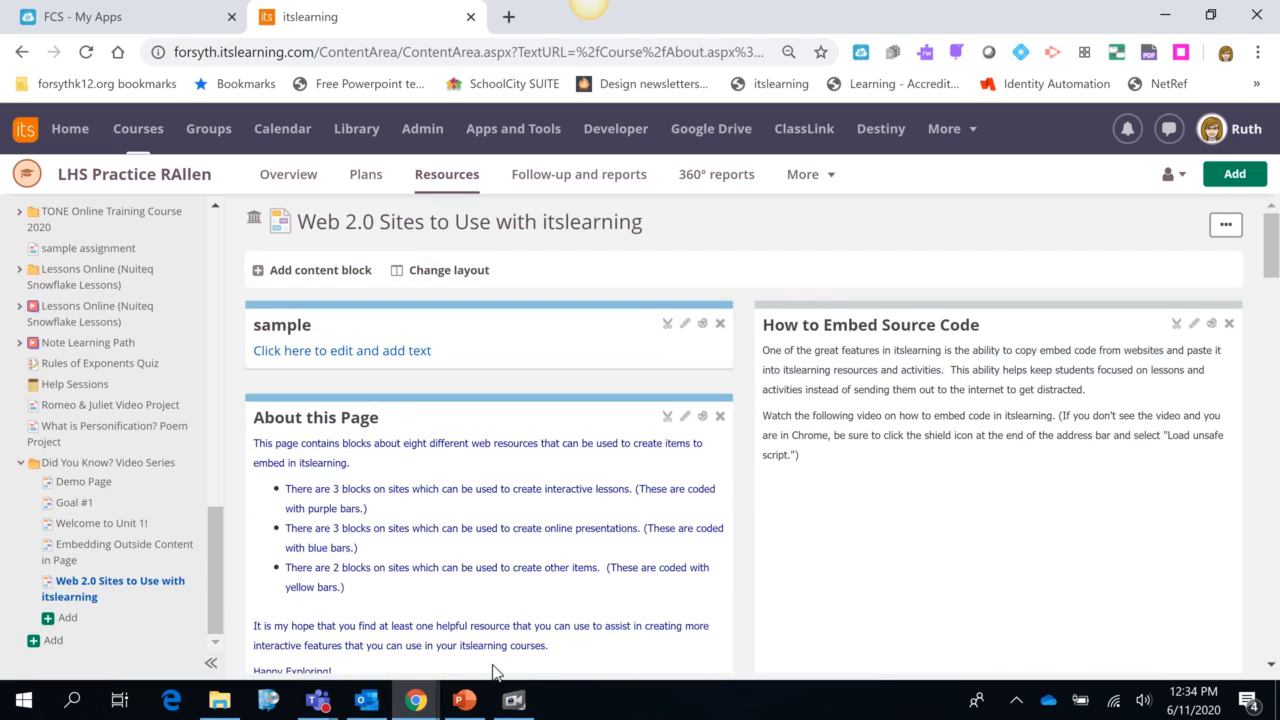
Step: Return to the co-teacher's incognito window and reopen the Web 2.0 Sites page to check its editing options under the changed course settings
left_click(416, 700)
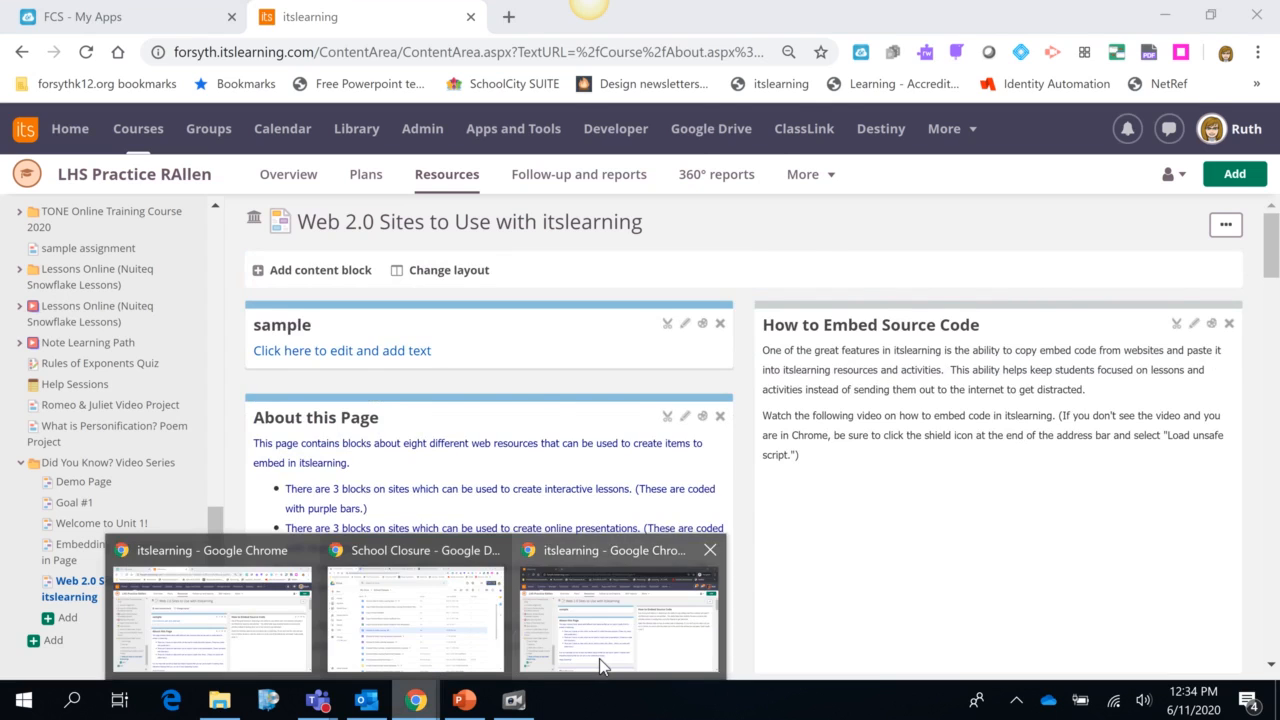
left_click(599, 658)
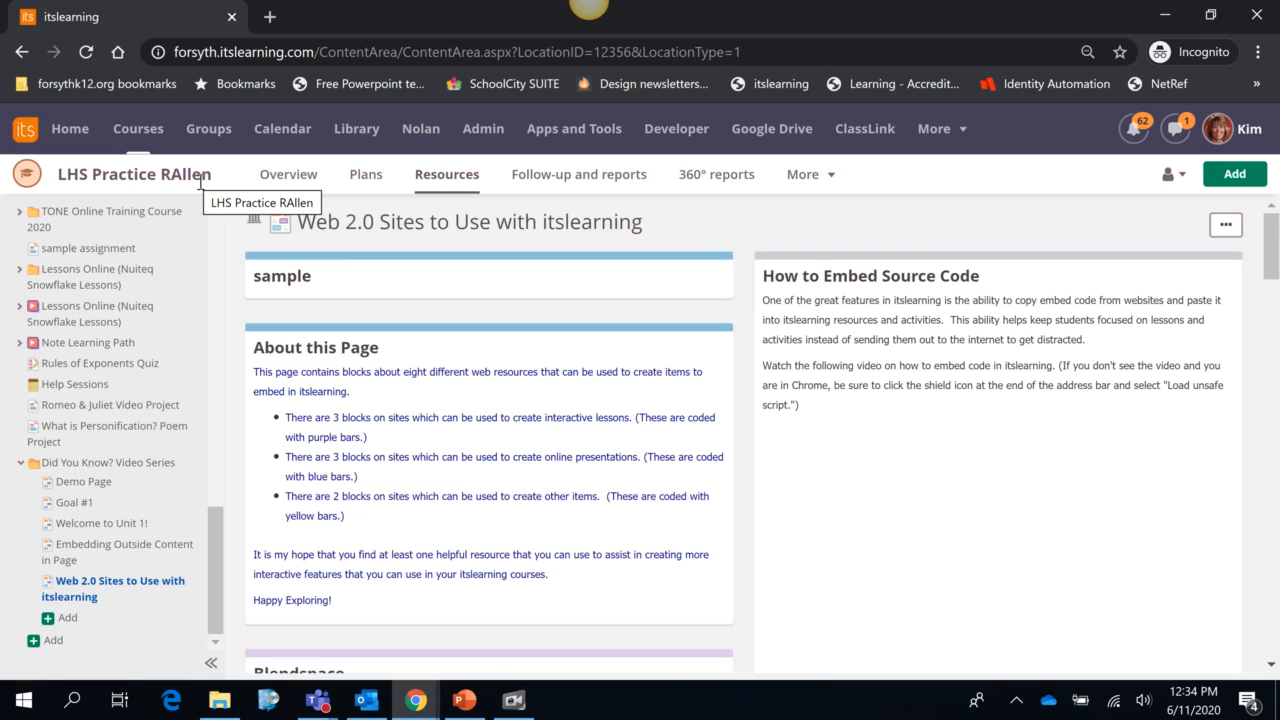
left_click(137, 590)
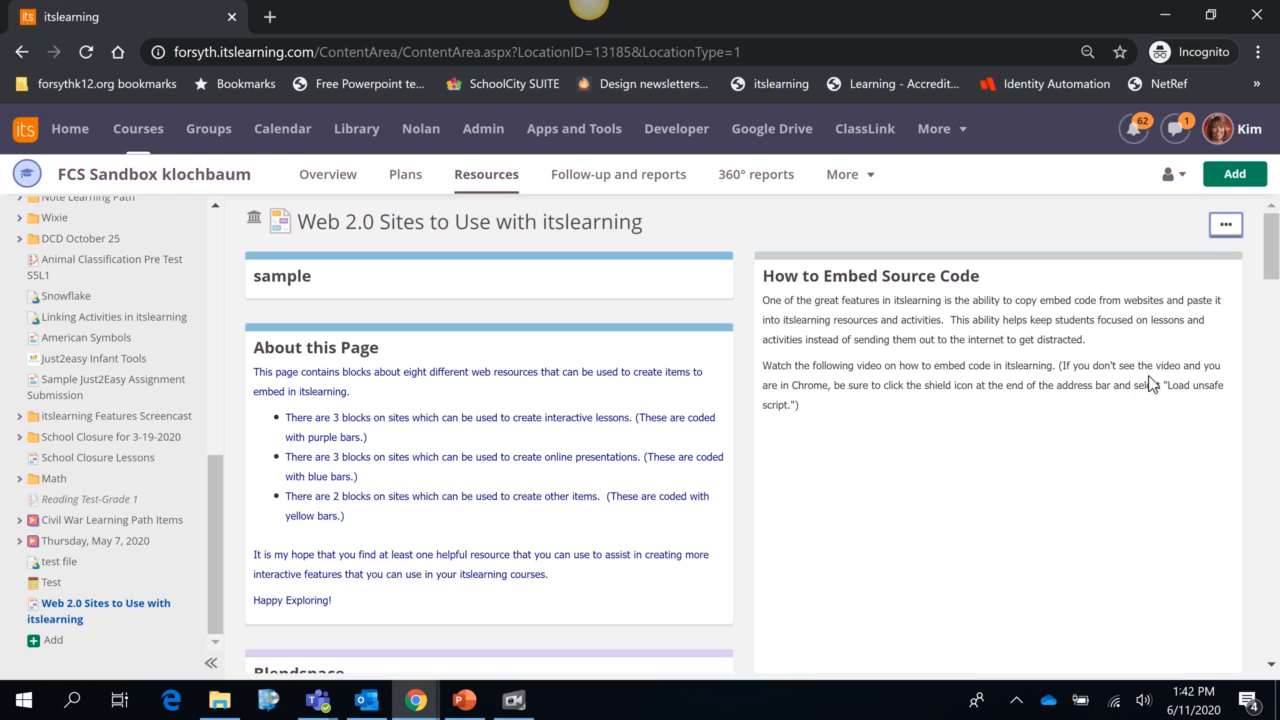
Step: Create an own copy of the Web 2.0 Sites page in the FCS Sandbox course and refresh the page
left_click(1224, 230)
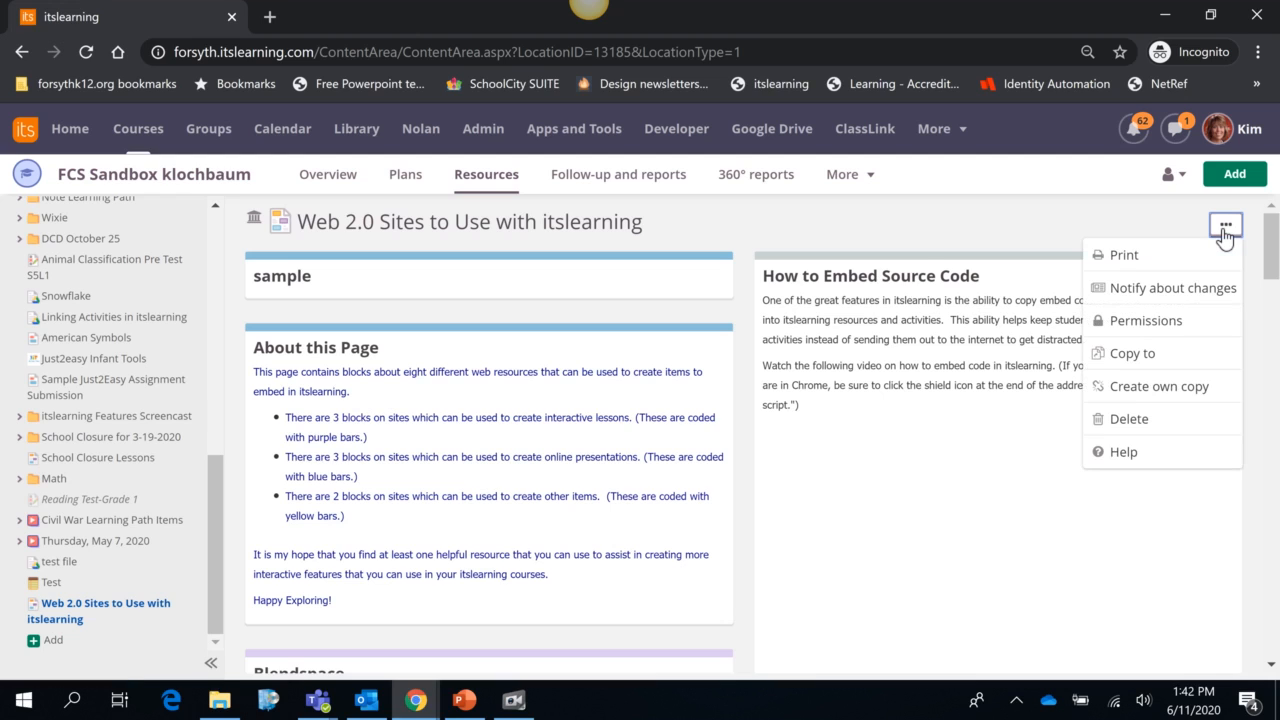
left_click(1182, 392)
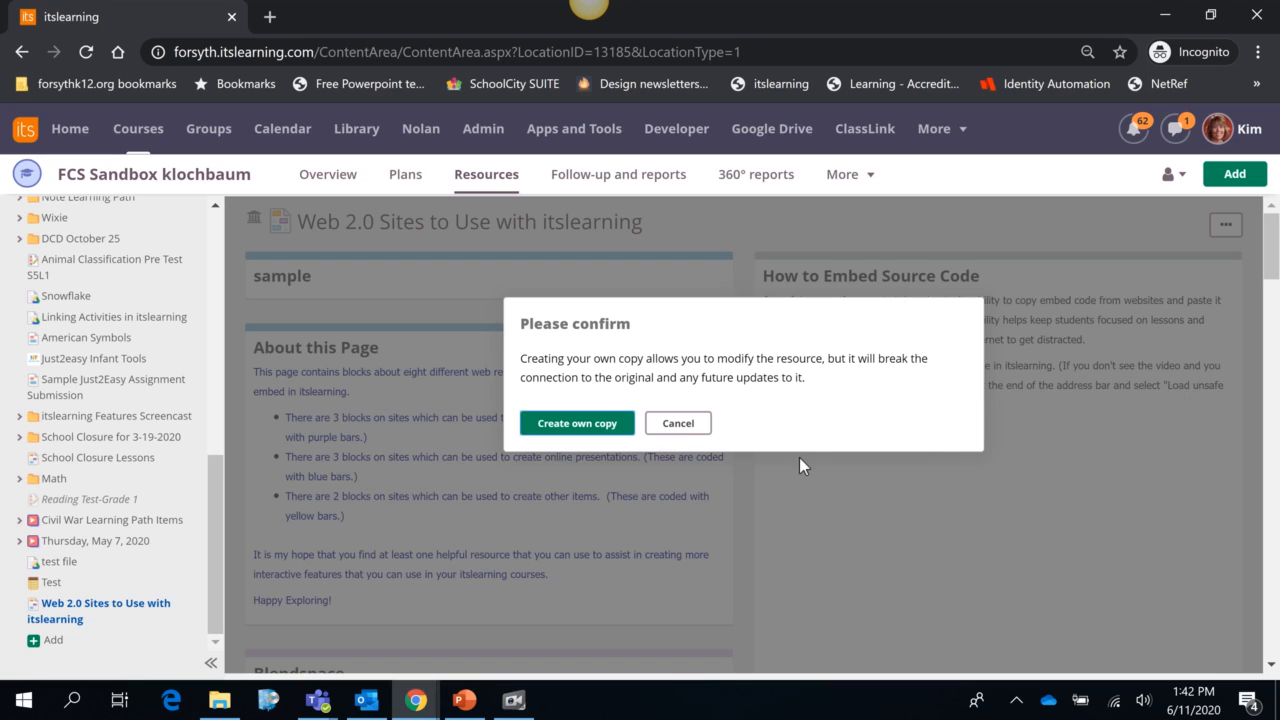
left_click(595, 425)
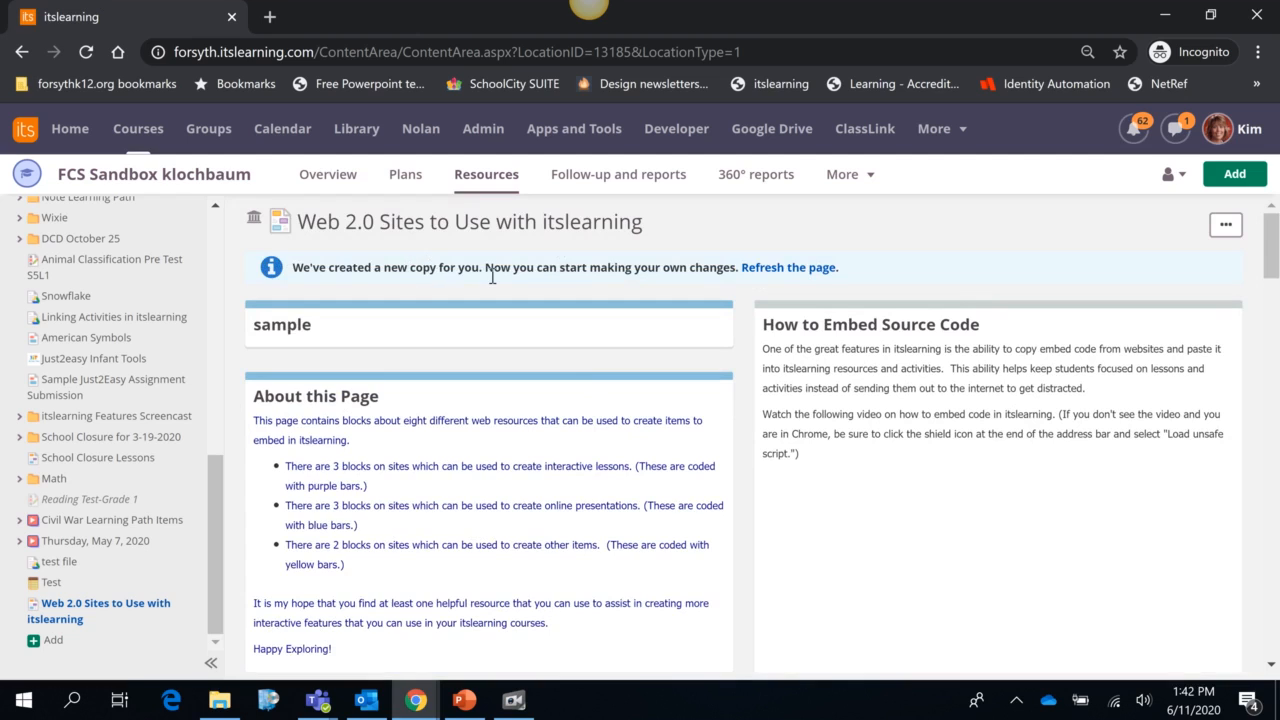
left_click(780, 269)
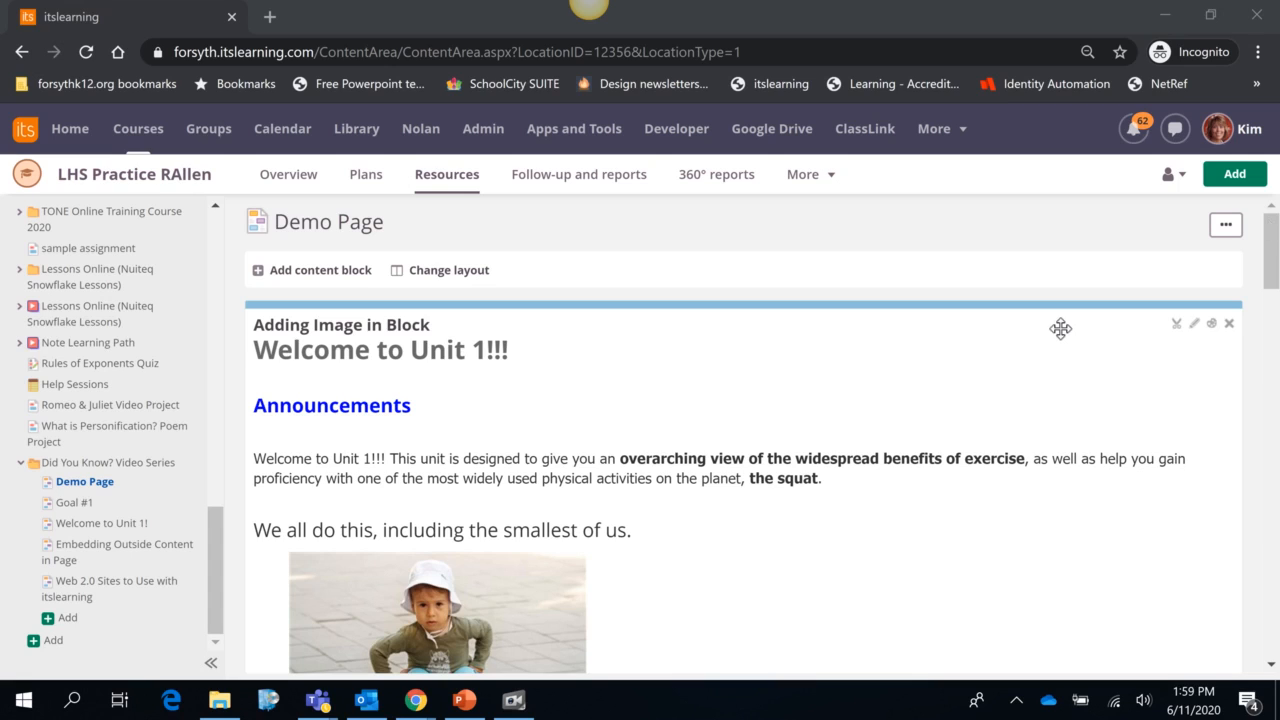
Step: Copy the LHS Practice course's Demo Page with its linked resources to the root folder of the FCS Sandbox course
left_click(1226, 227)
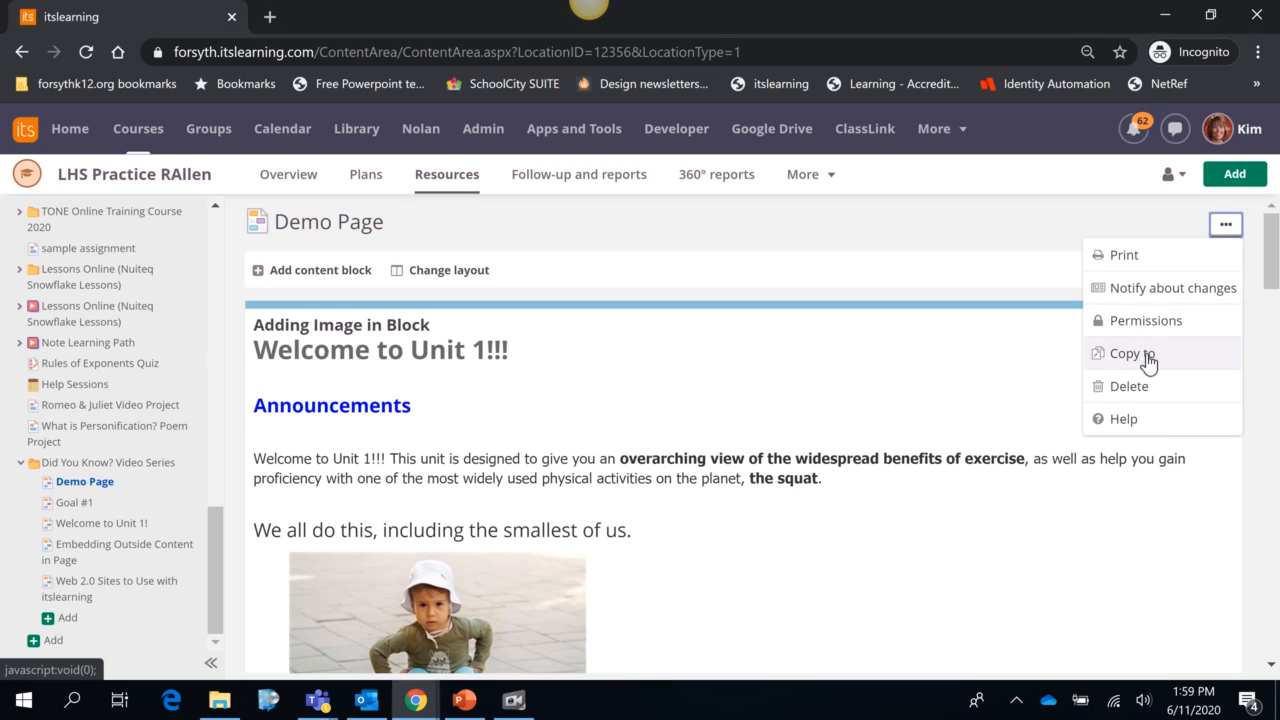
left_click(1147, 357)
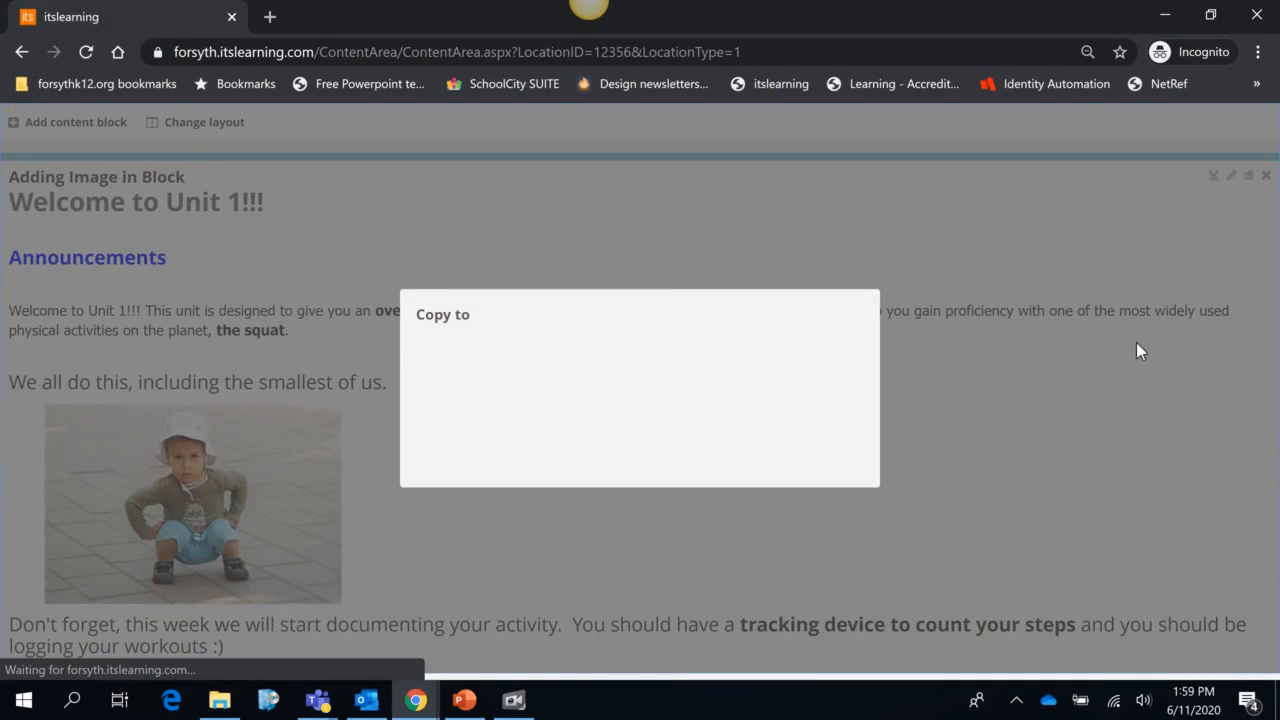
left_click(688, 226)
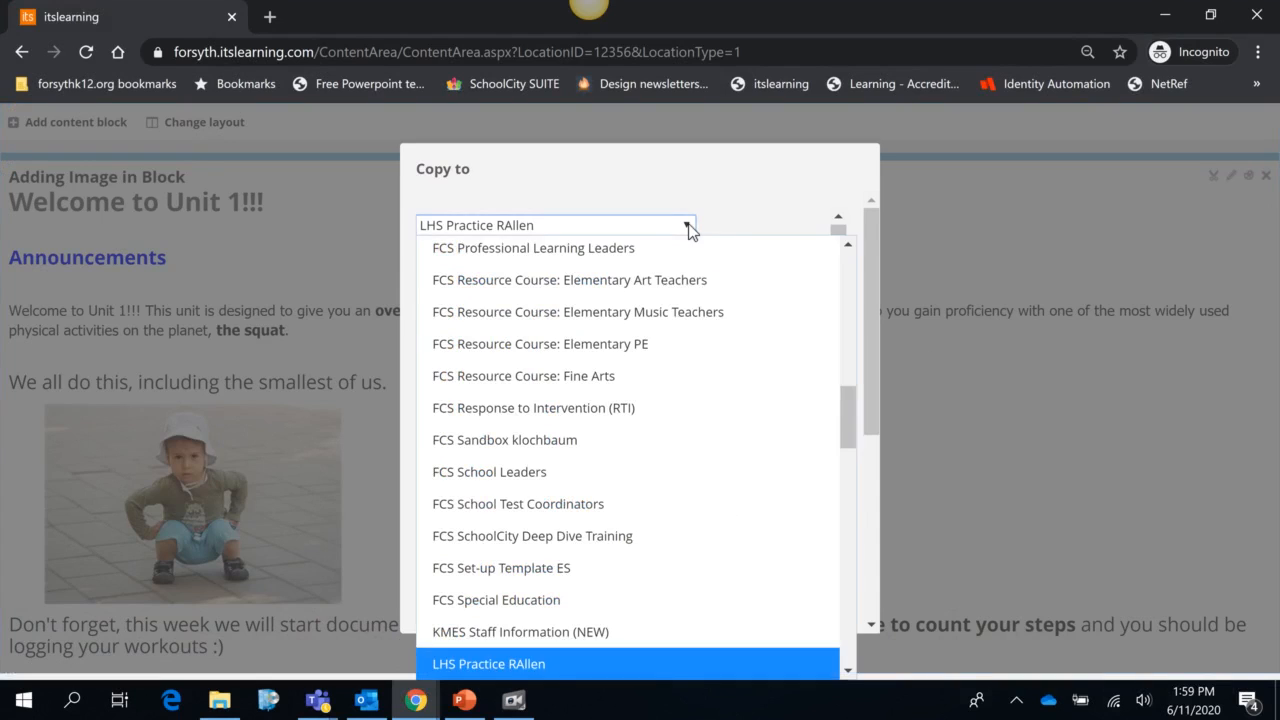
left_click(691, 440)
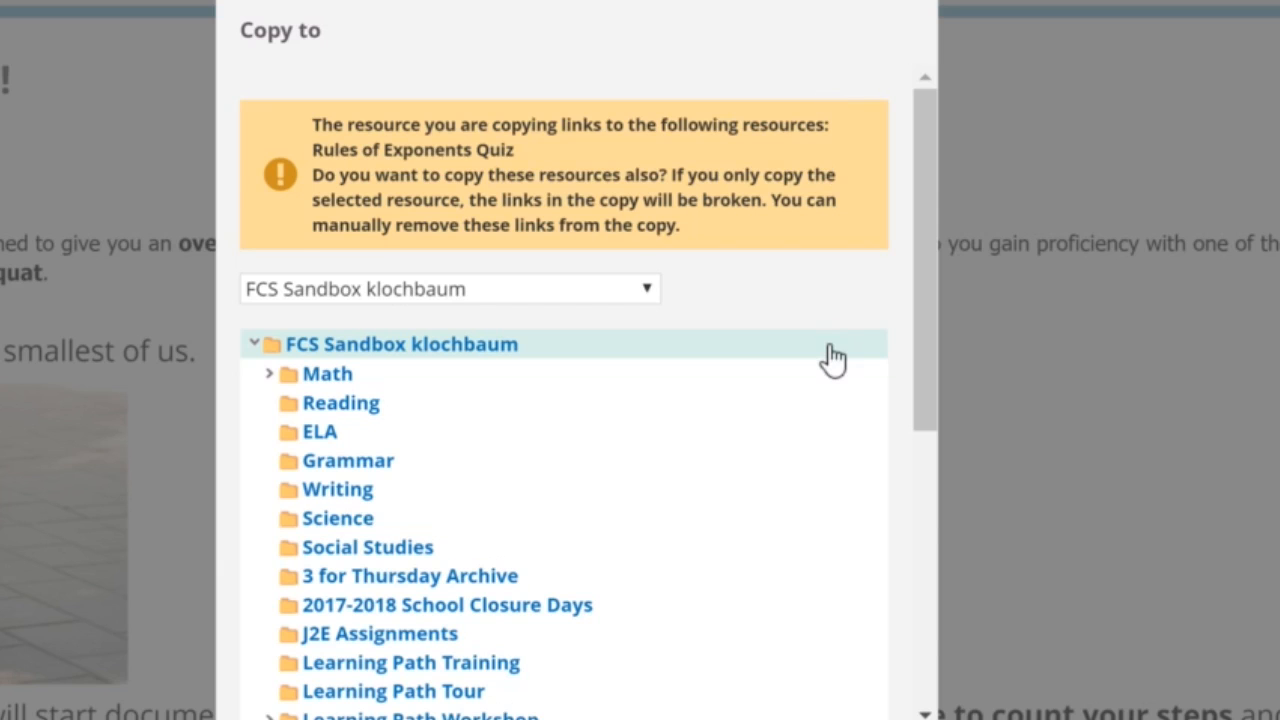
scroll(829, 360, "down", 5)
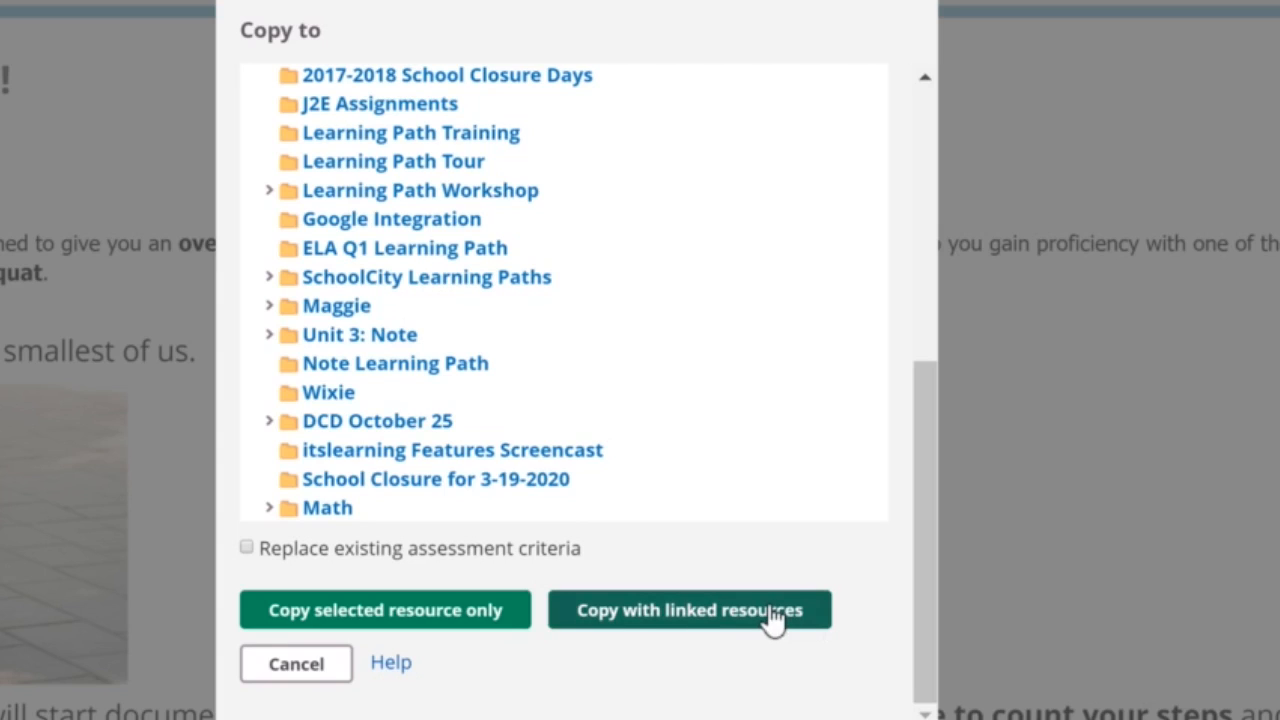
left_click(677, 615)
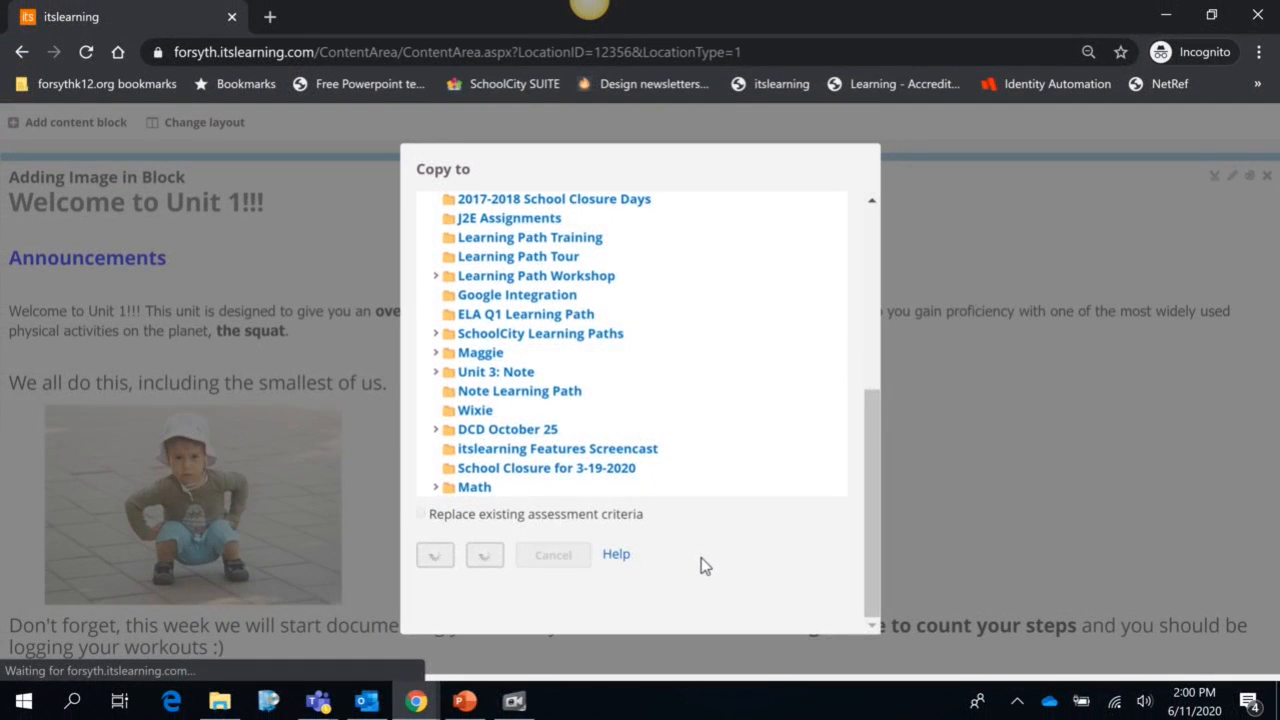
left_click(445, 446)
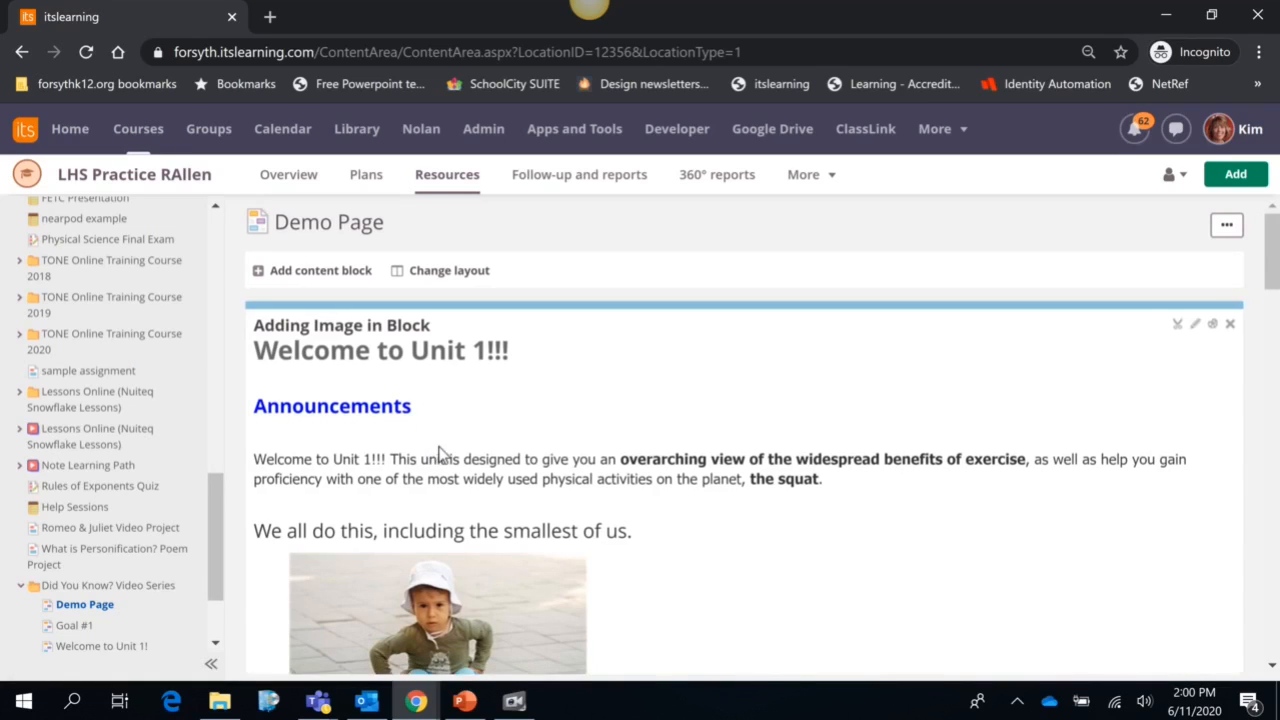
Step: Open the copied Demo Page in the FCS Sandbox course and follow its Rules of Exponents Quiz link
left_click(150, 133)
left_click(203, 228)
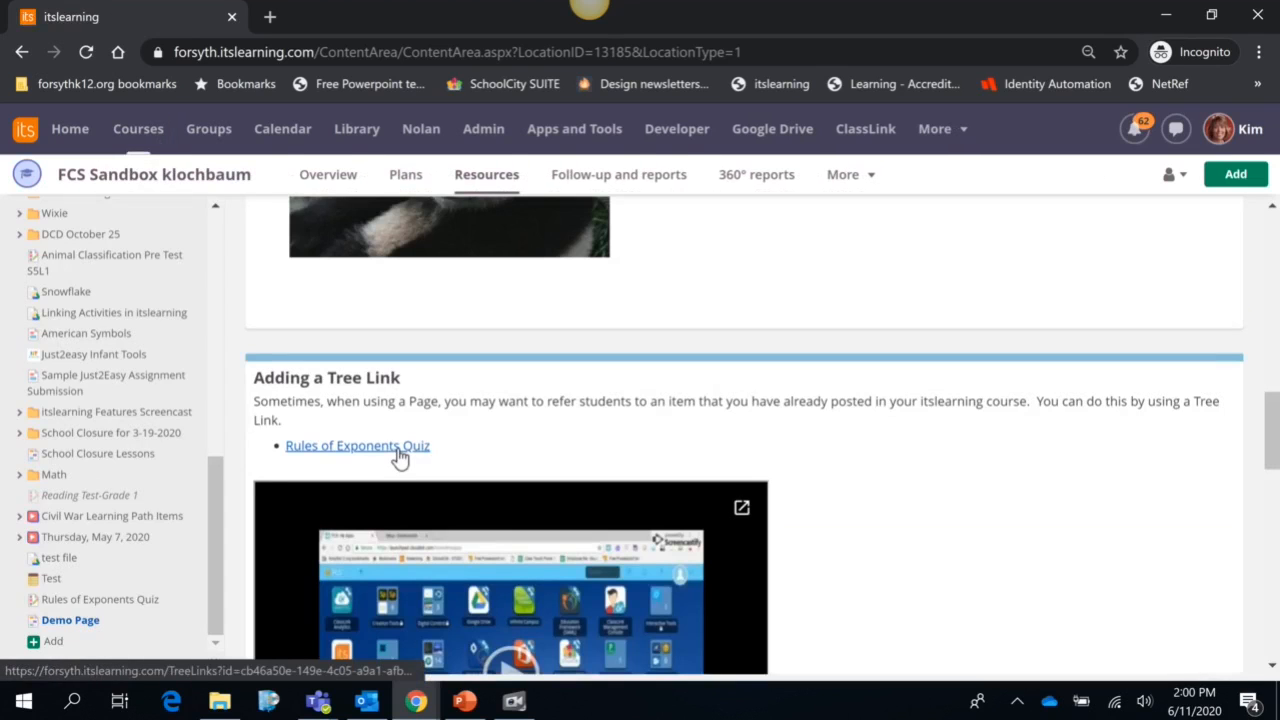
left_click(395, 450)
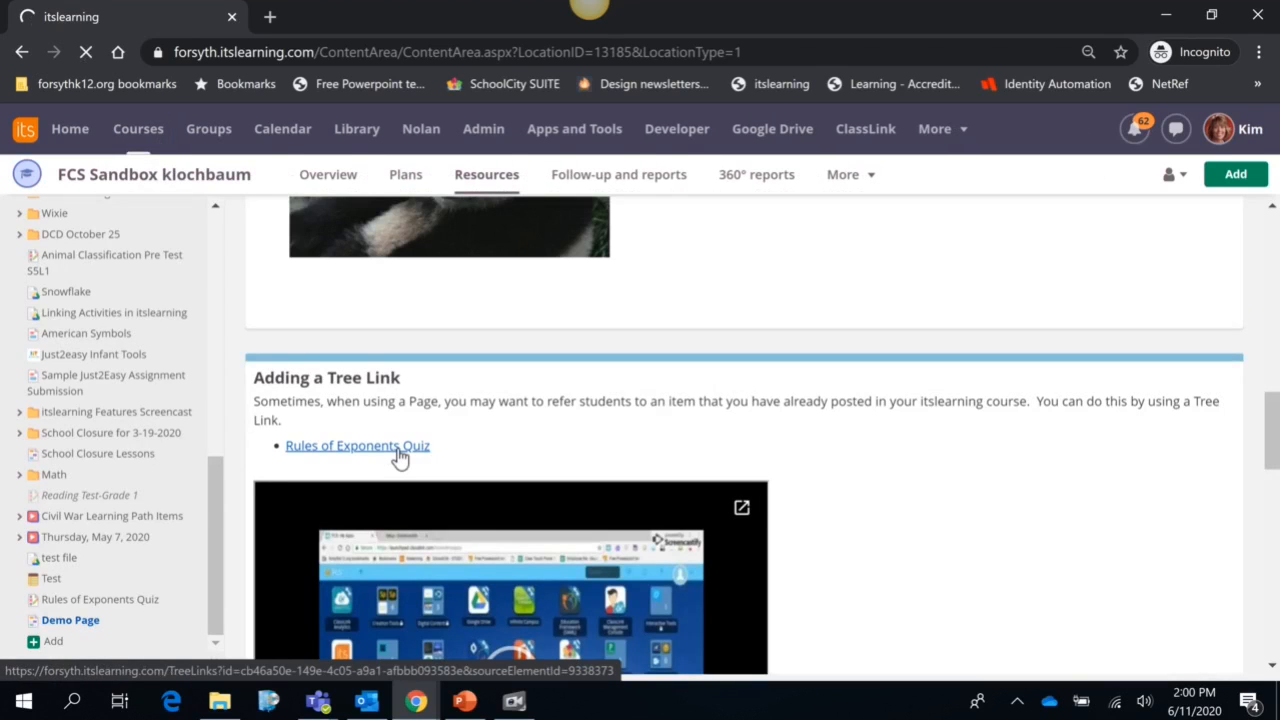